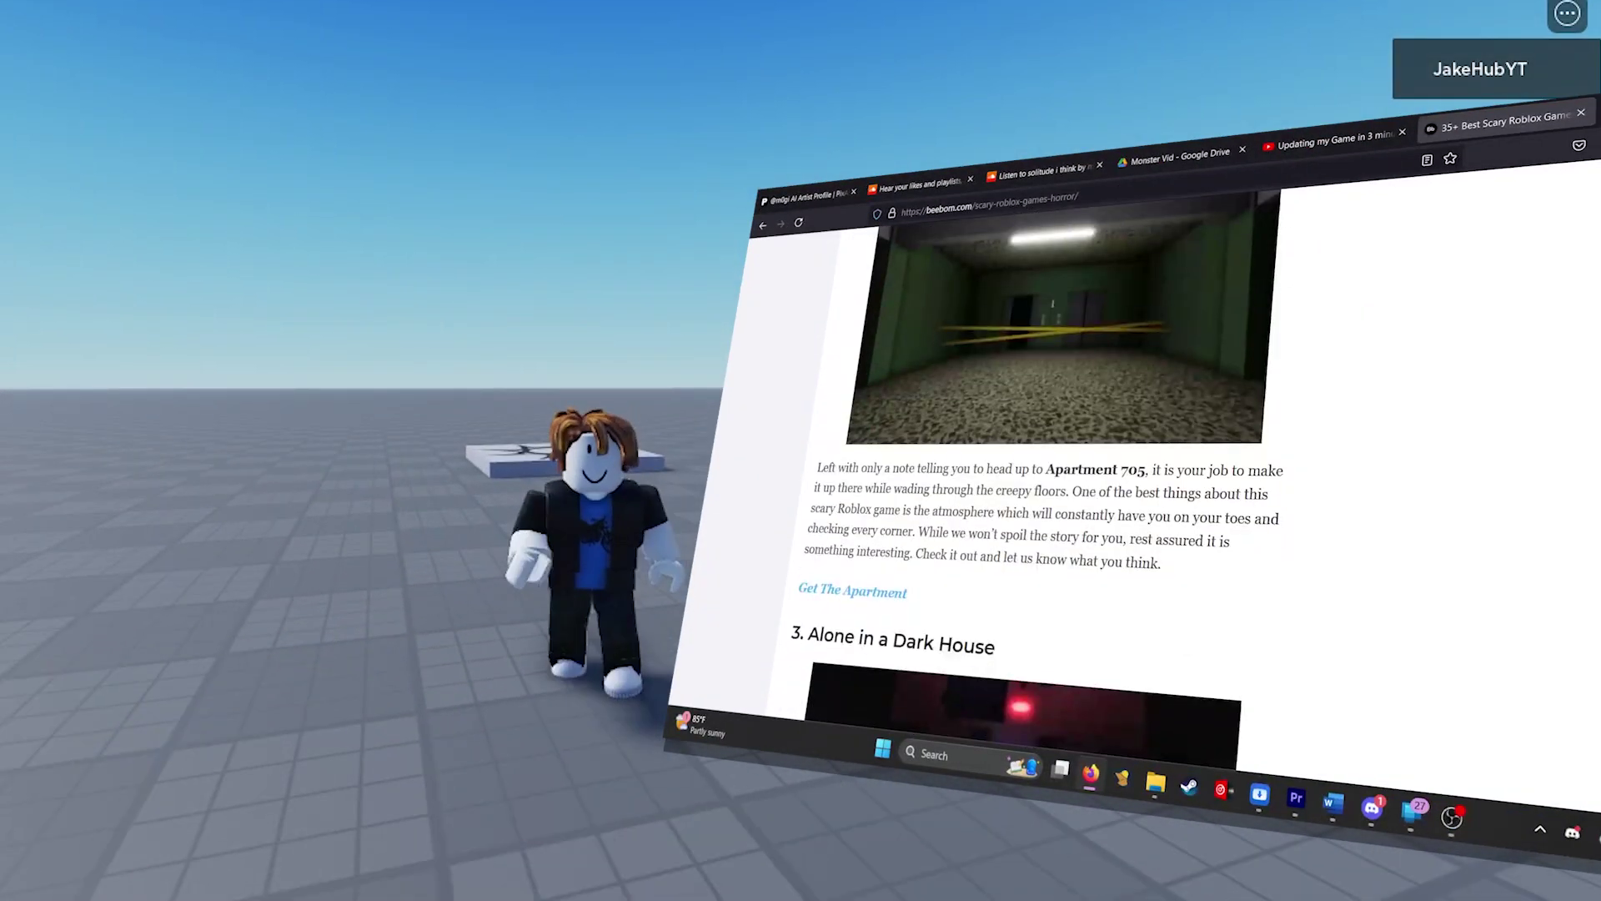
Walk the avatar forward across the empty baseplate while zooming the camera in and out.
scroll(1483, 262, down, 20)
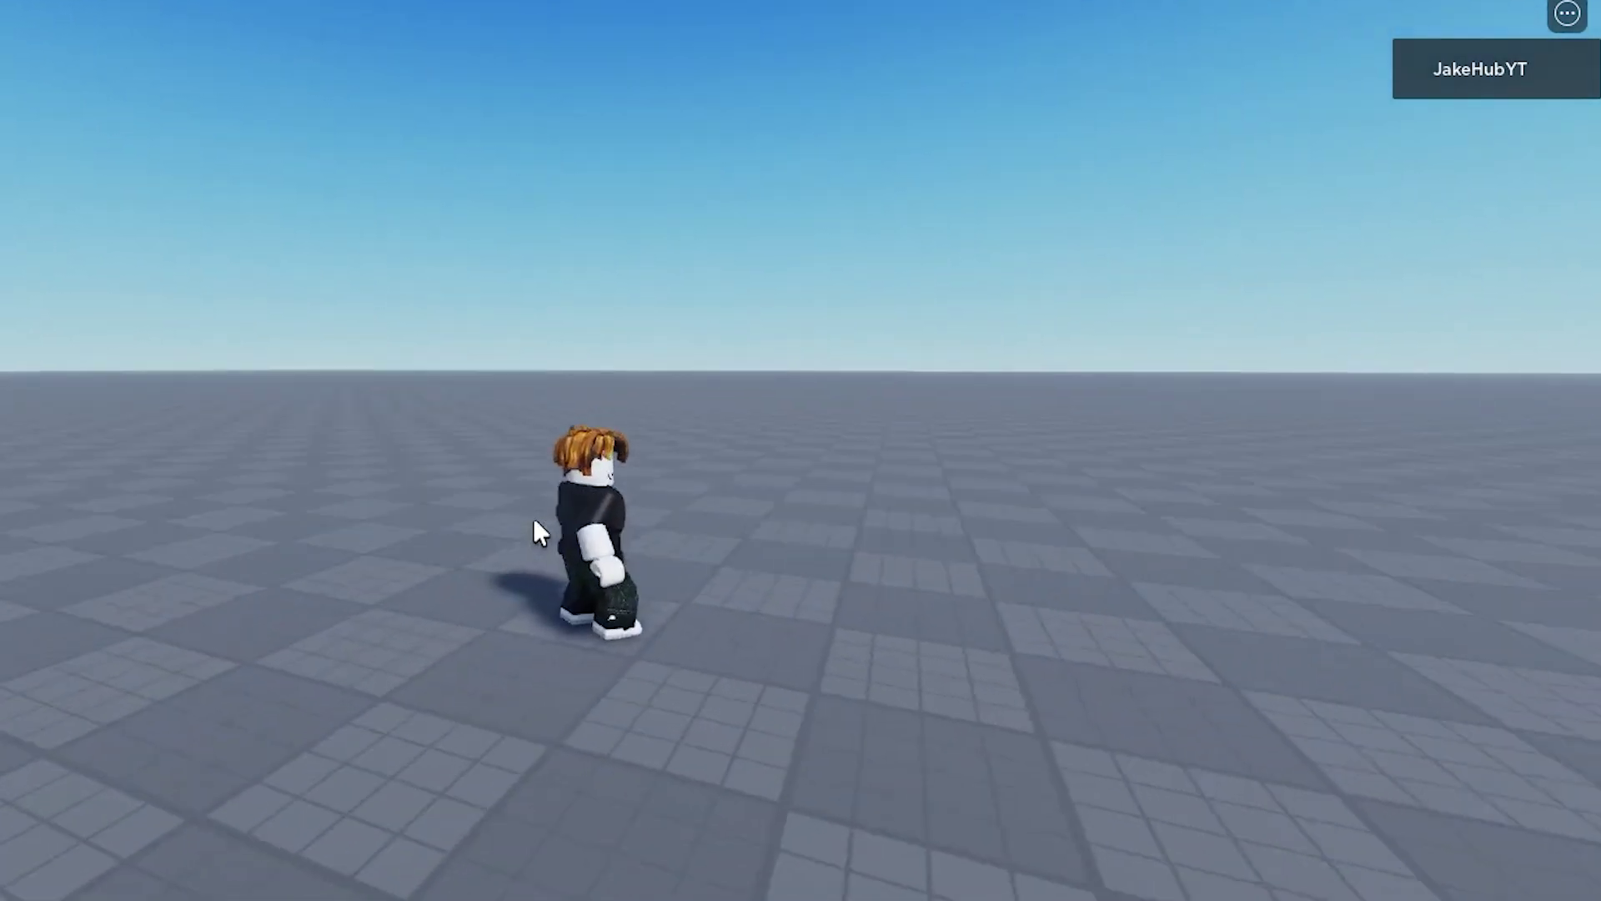
key(w)
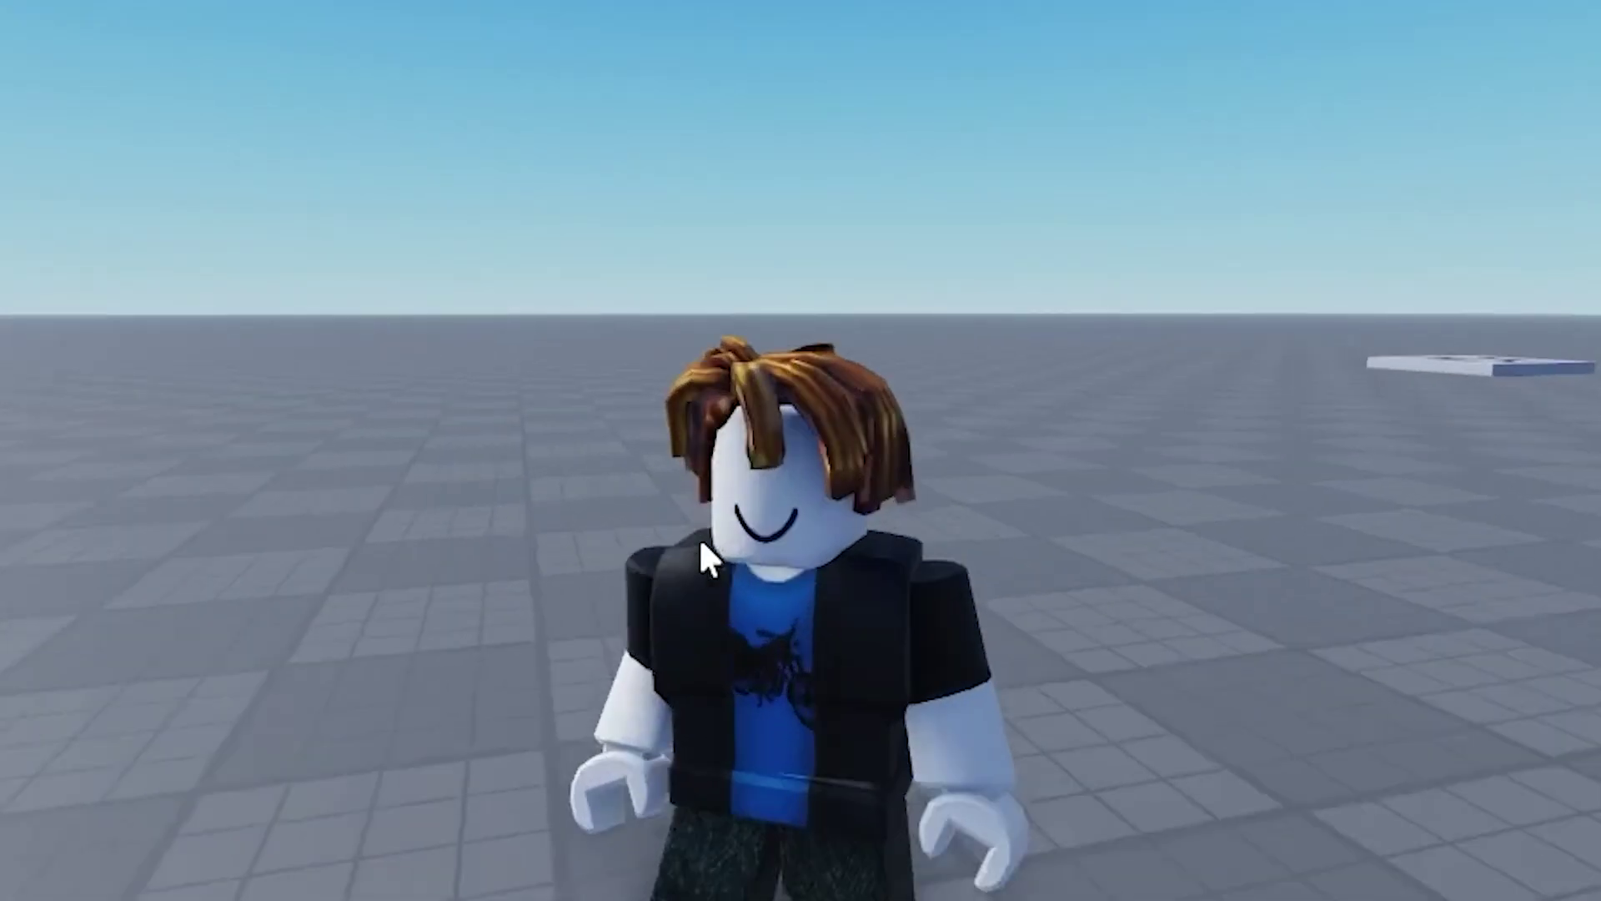
scroll(715, 561, up, 3)
scroll(715, 561, down, 5)
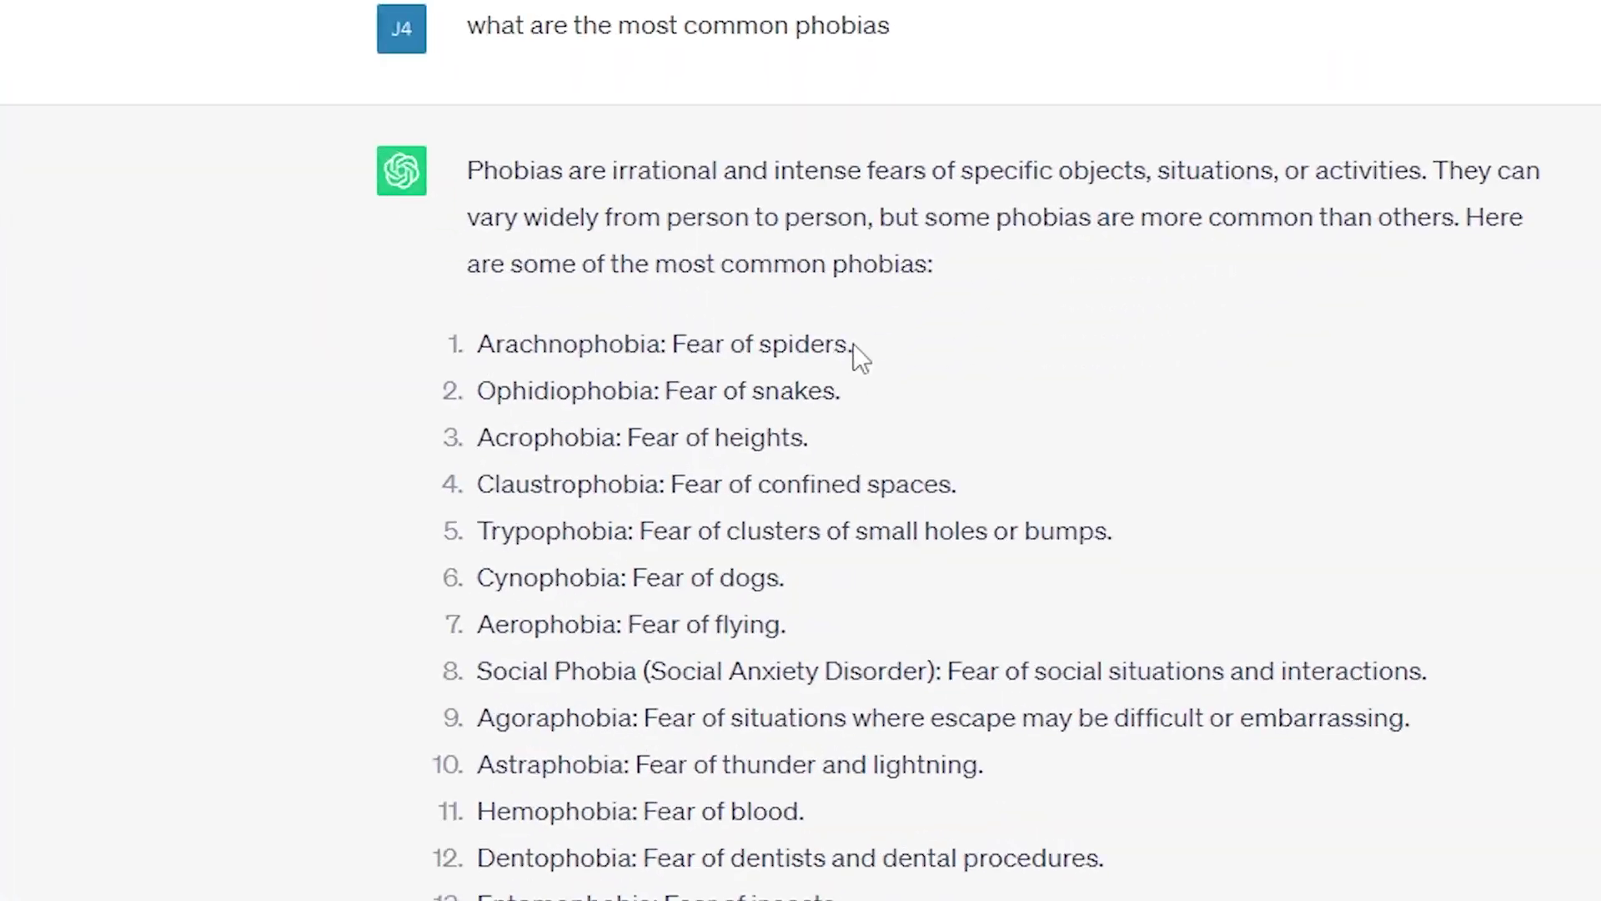
Highlight the Arachnophobia entry in ChatGPT's list of common phobias.
drag(478, 386, 534, 386)
drag(338, 163, 254, 104)
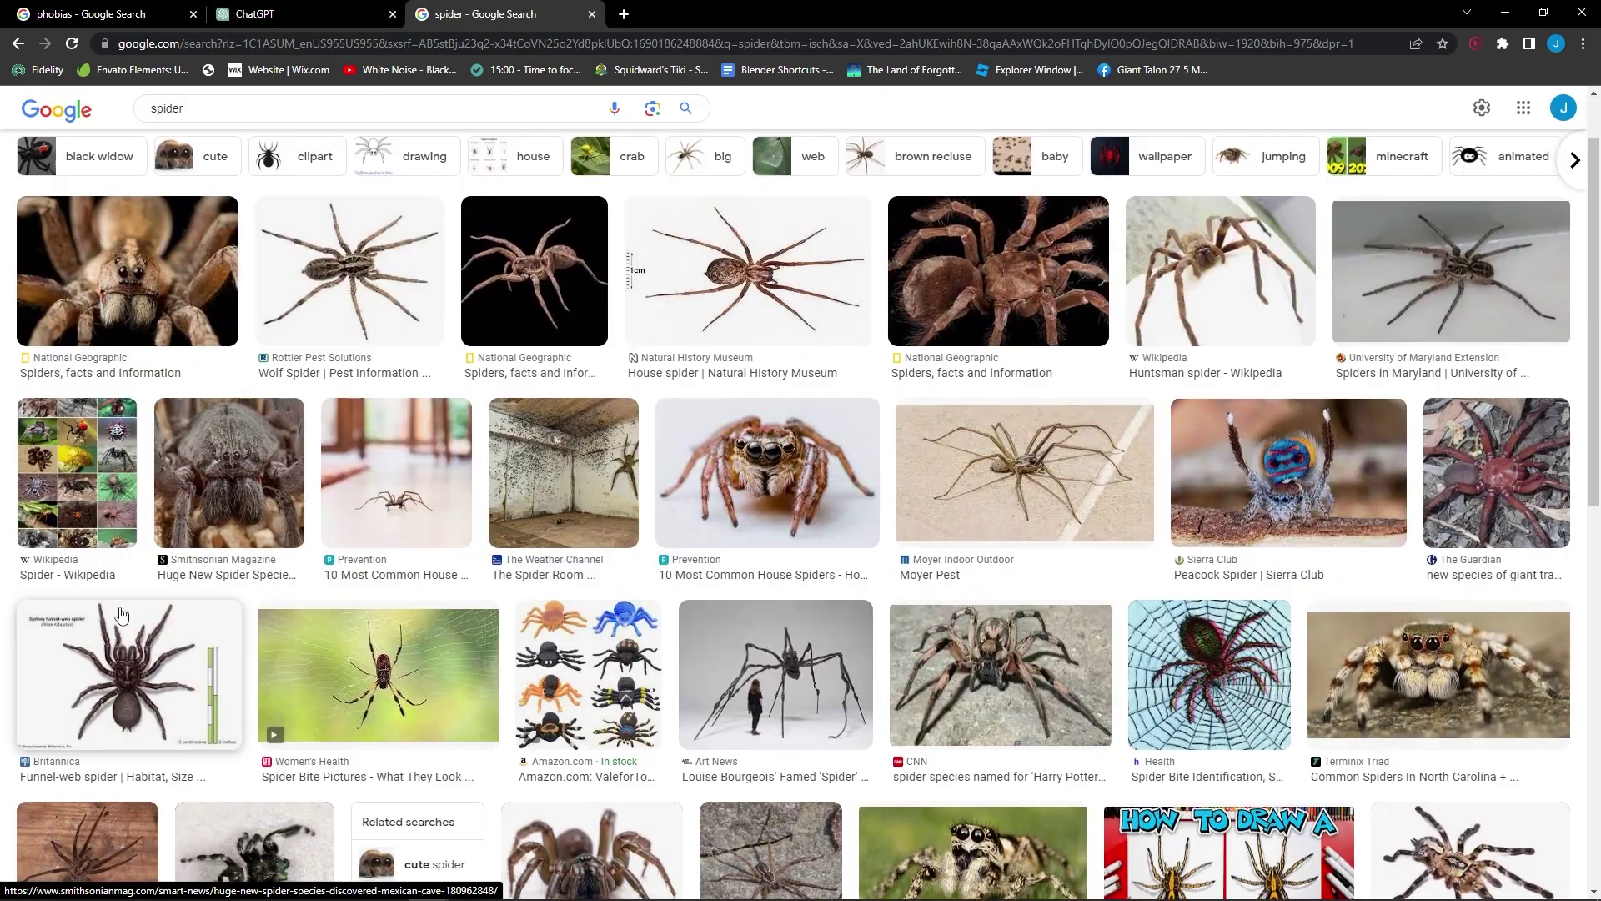
scroll(656, 108, down, 1)
scroll(663, 197, up, 2)
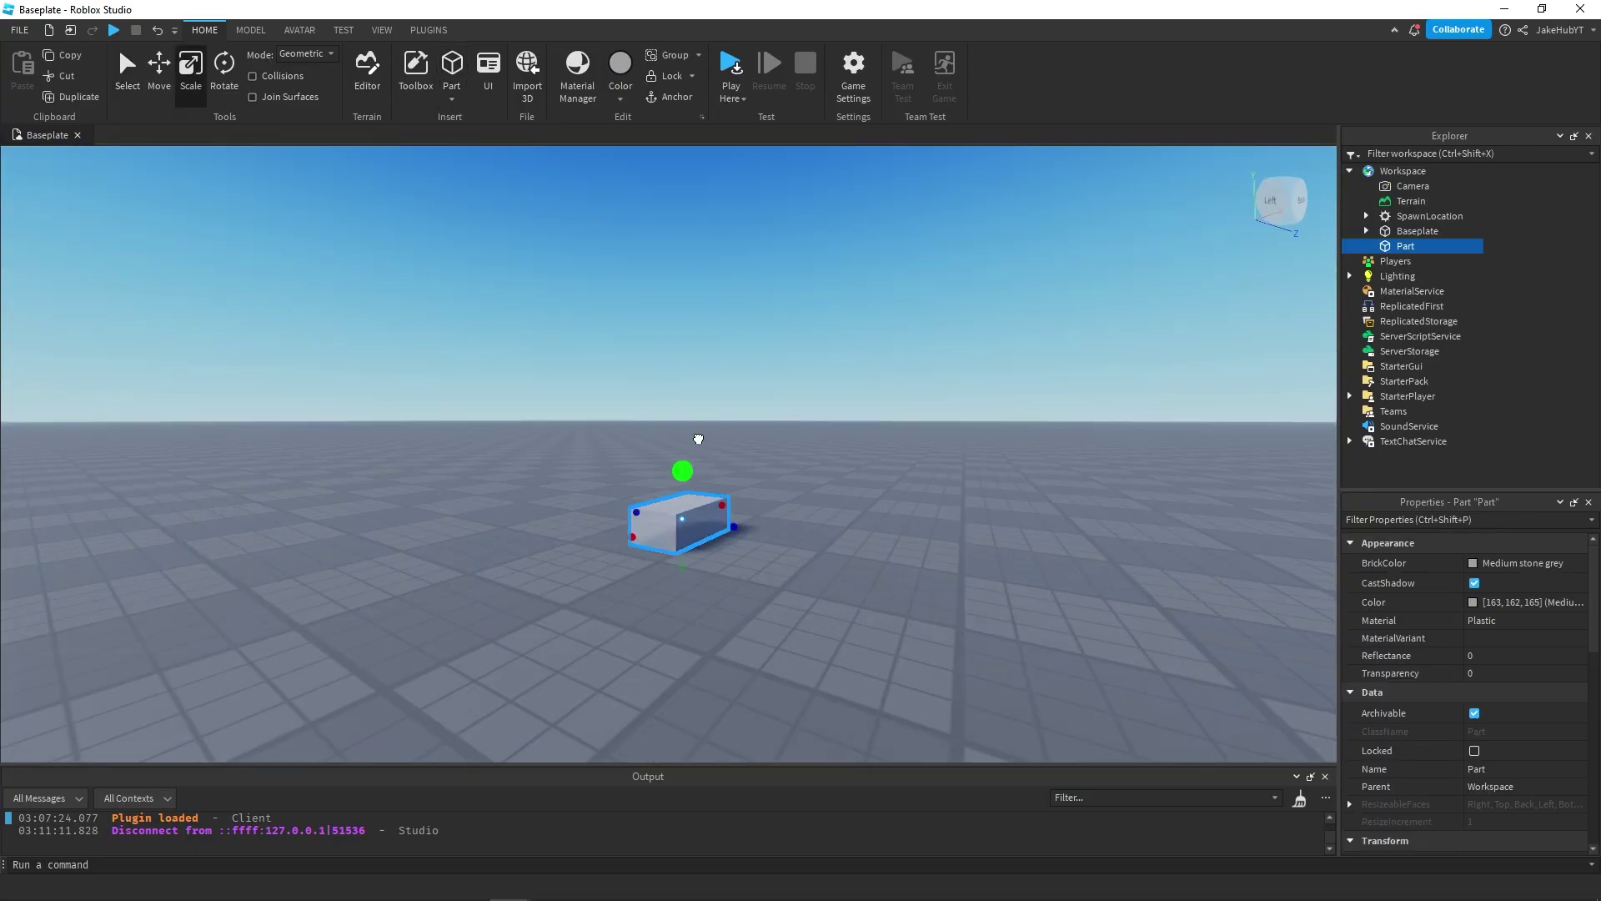
Add a sphere part to the workspace beside the block parts.
right_drag(618, 411, 547, 440)
scroll(618, 411, up, 2)
scroll(944, 365, down, 3)
click(450, 508)
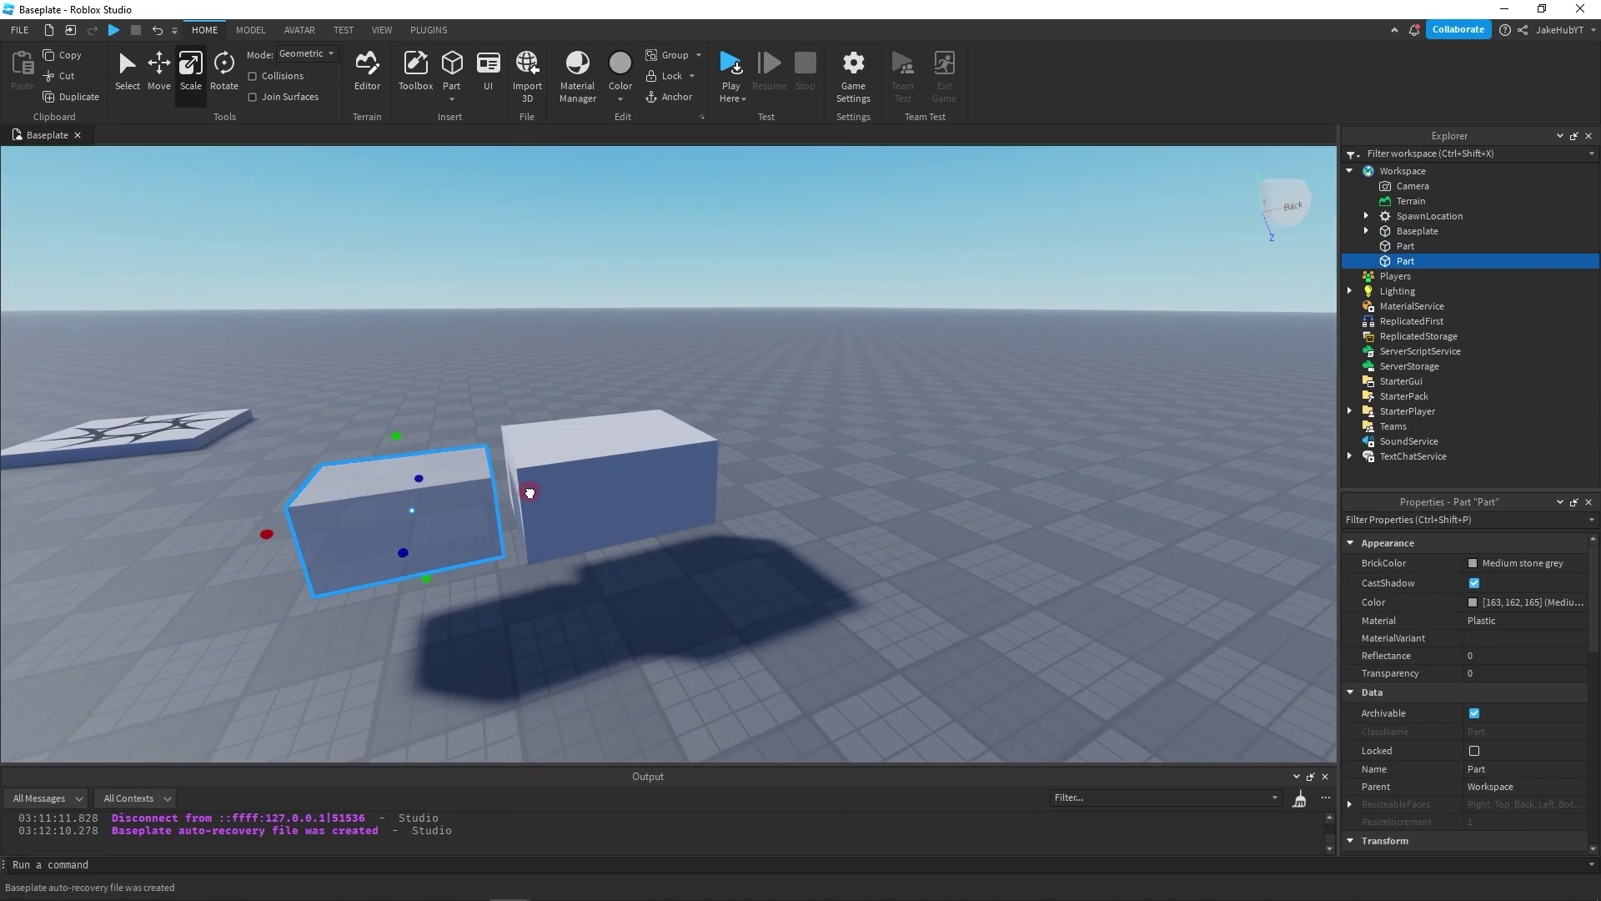
click(451, 98)
click(480, 138)
Rotate and reposition the left block part to shape a spider leg.
right_drag(375, 542, 375, 542)
right_drag(659, 464, 658, 464)
click(659, 464)
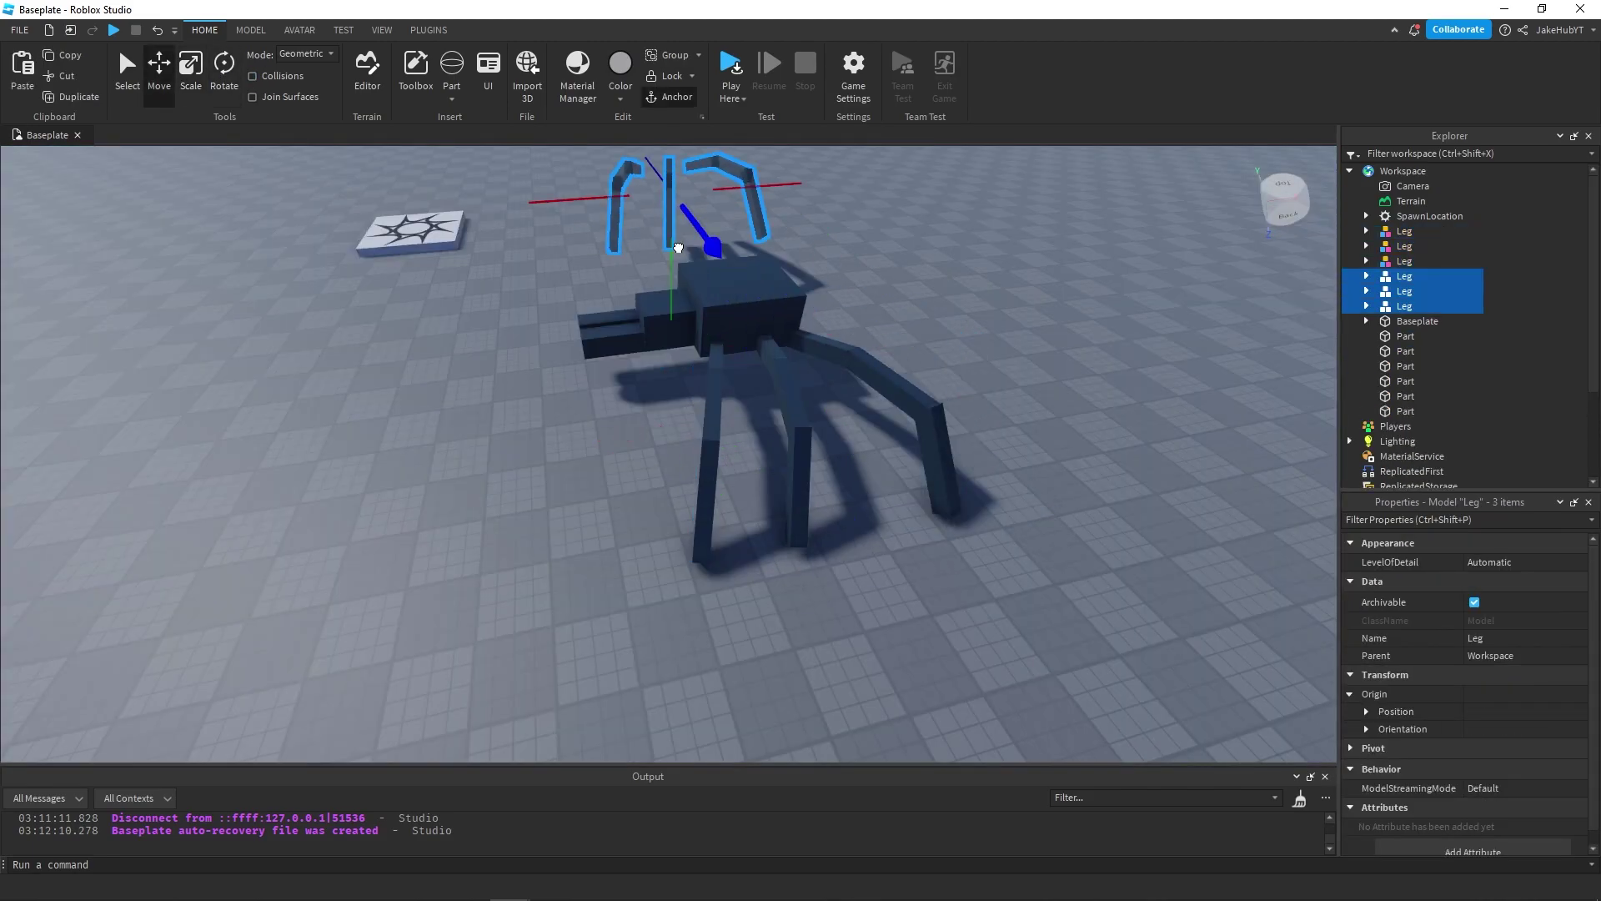
key(ctrl+4)
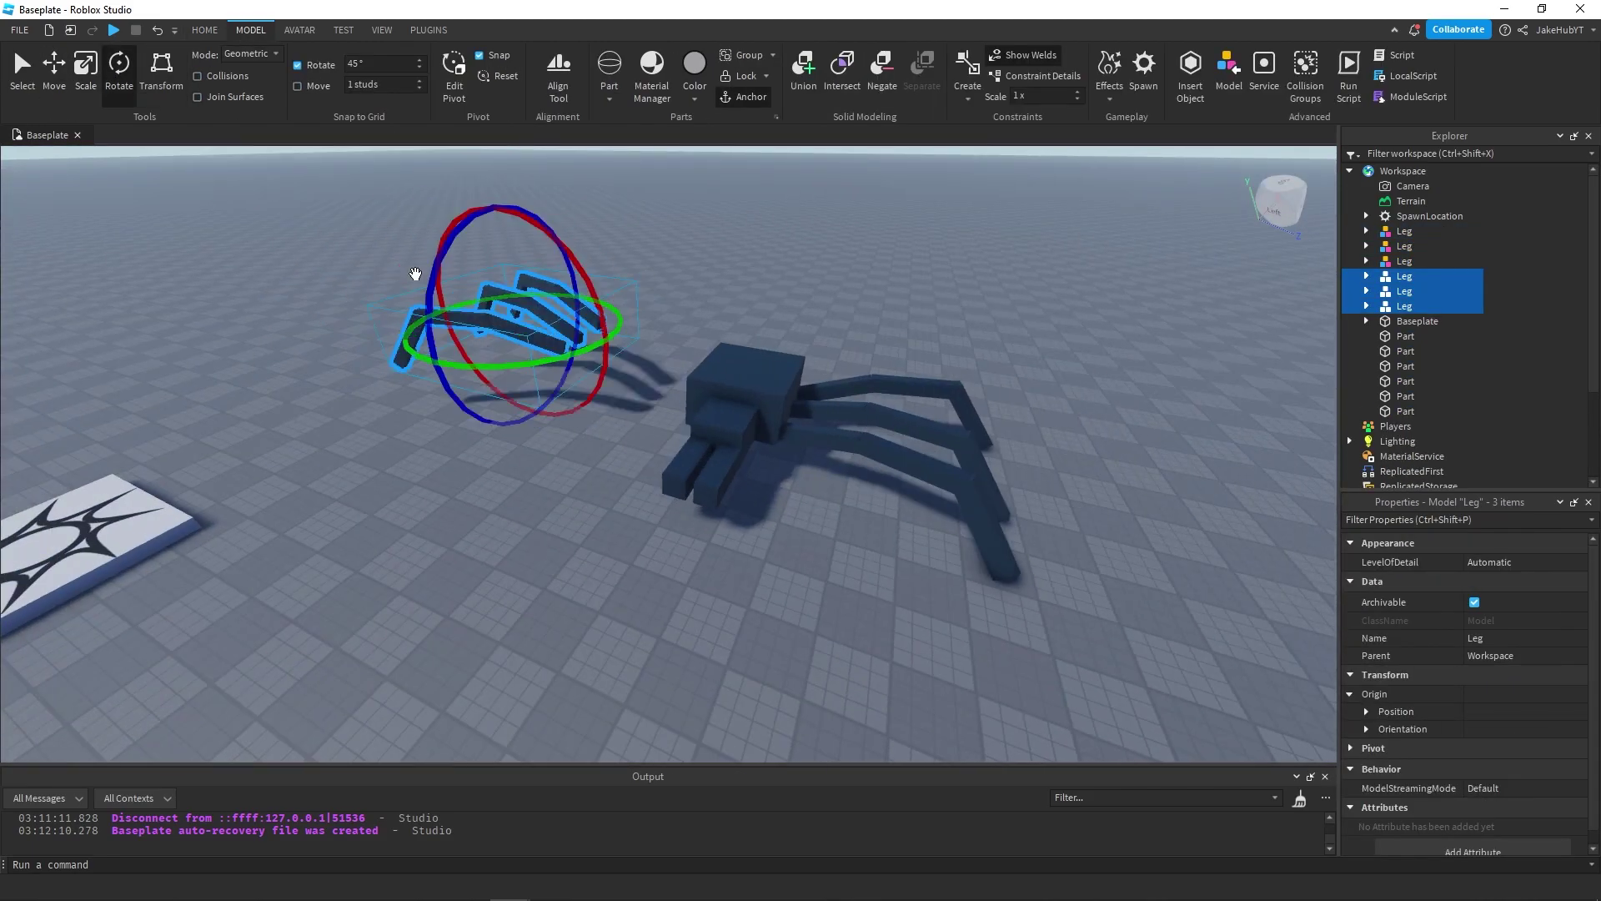
key(ctrl+2)
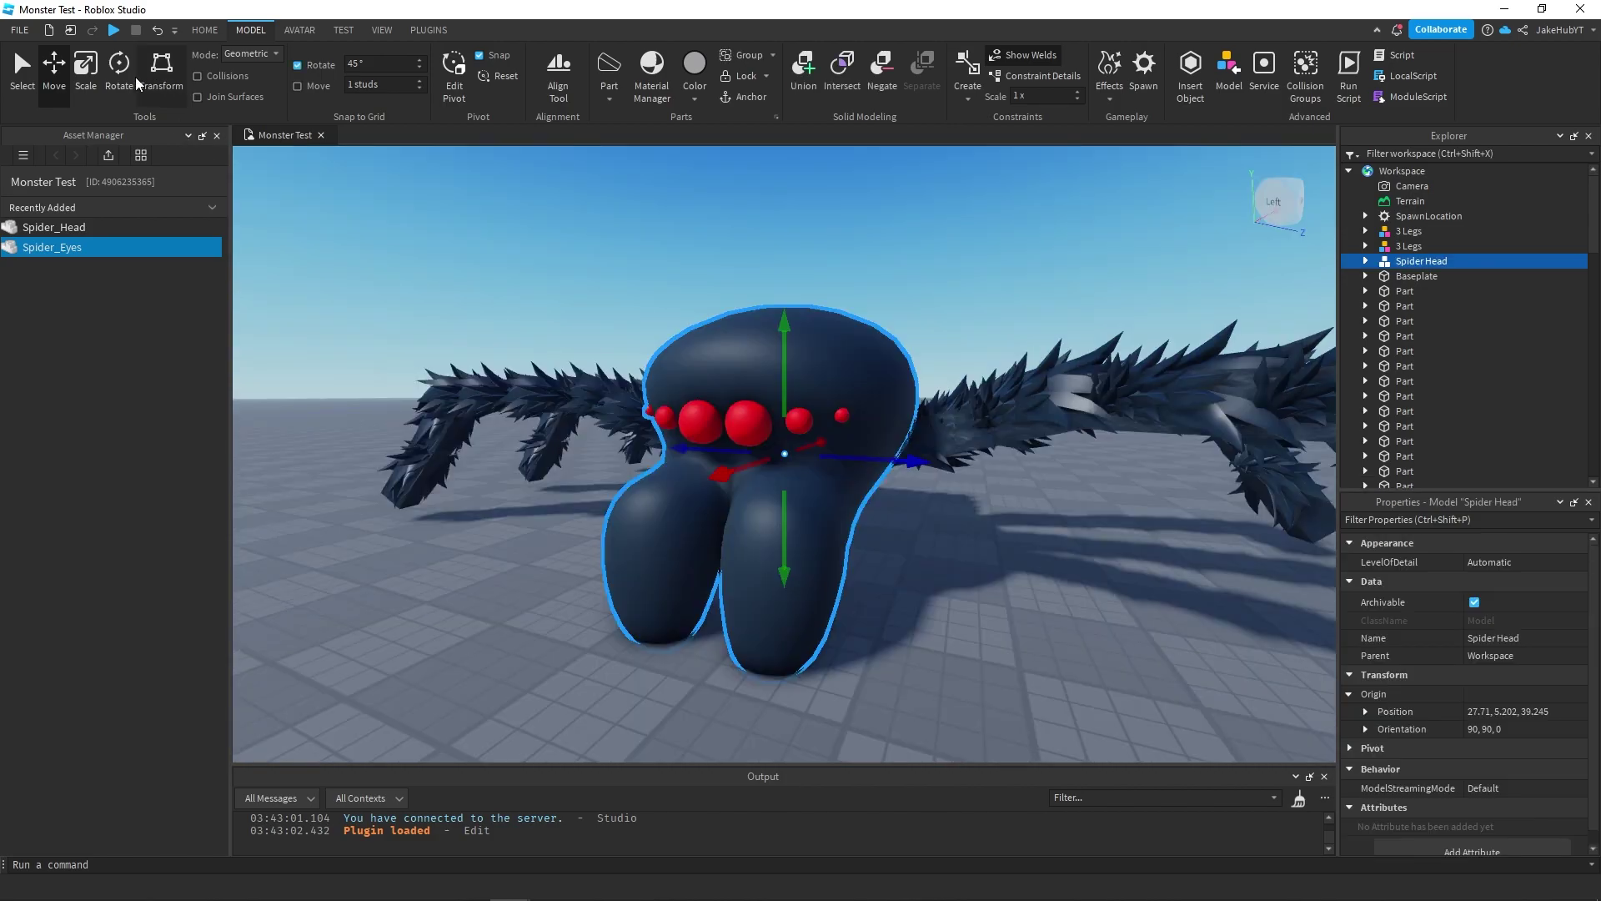
Rotate and resize the Spider Head onto the body, then centre the view on it.
click(119, 67)
click(85, 67)
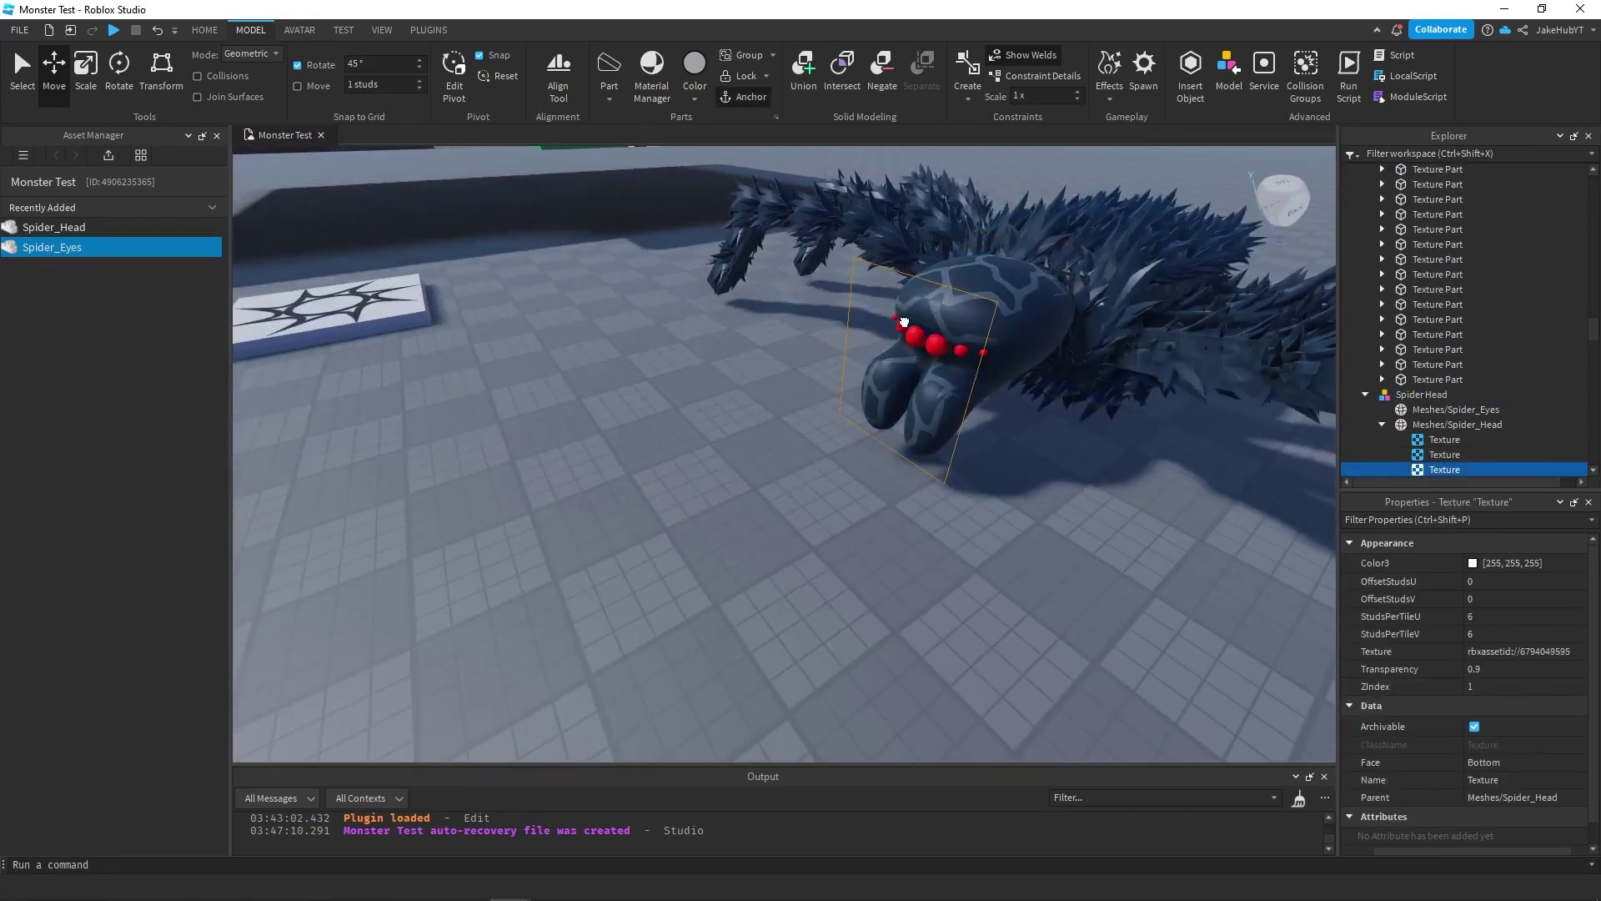
click(1032, 346)
key(f)
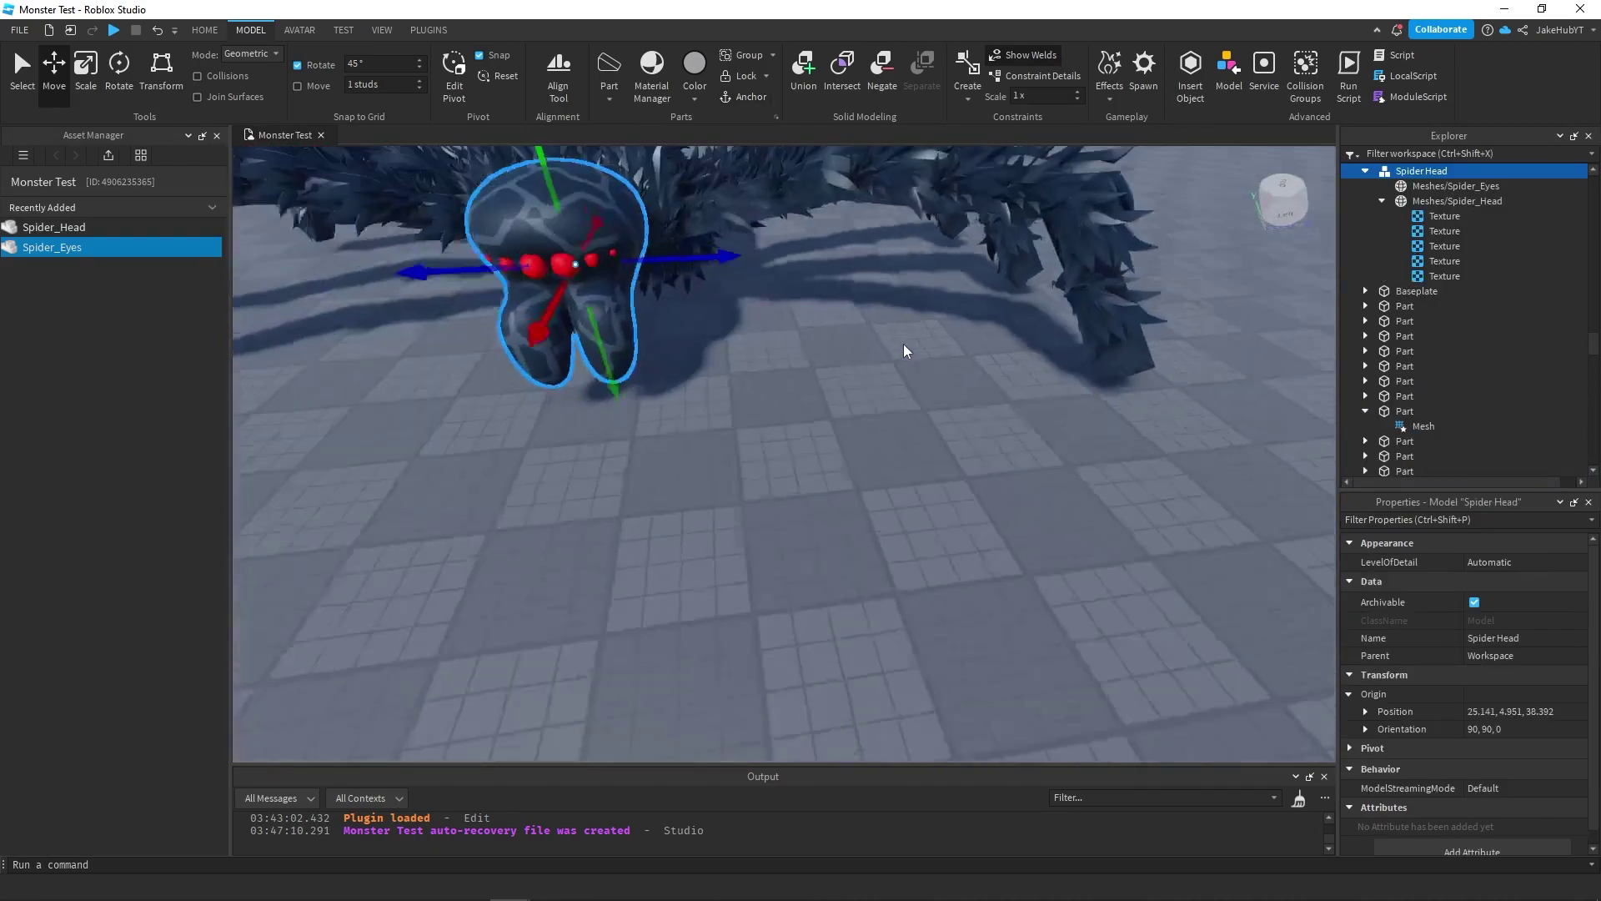
Inspect the finished spider from around it, then highlight 'Fear of dogs' in ChatGPT.
key(a)
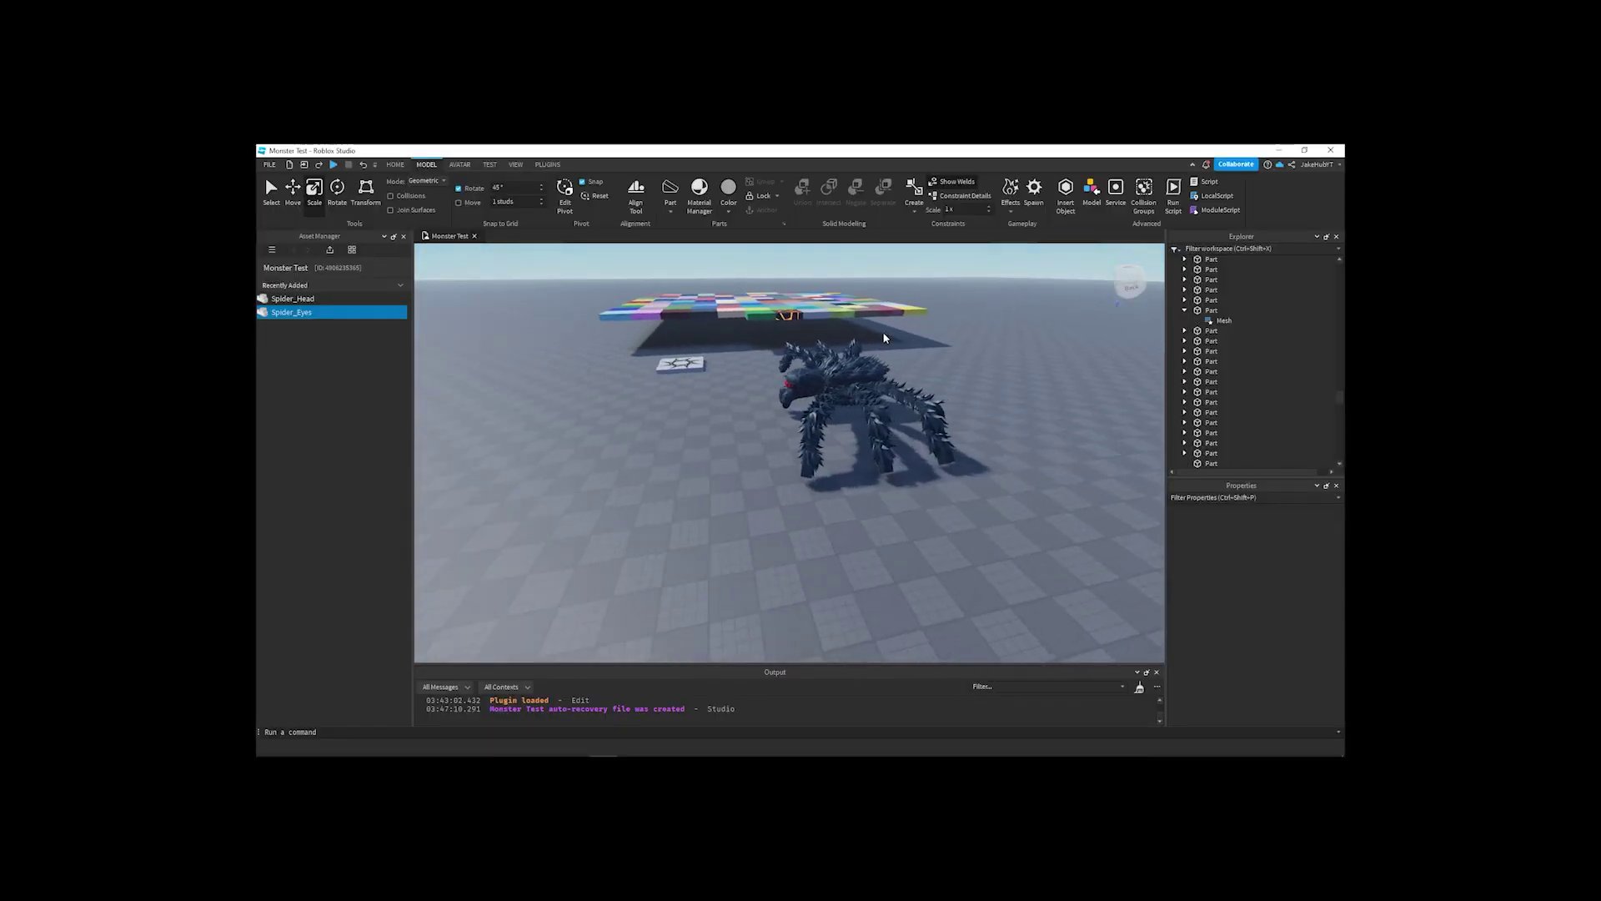
right_drag(885, 337, 819, 317)
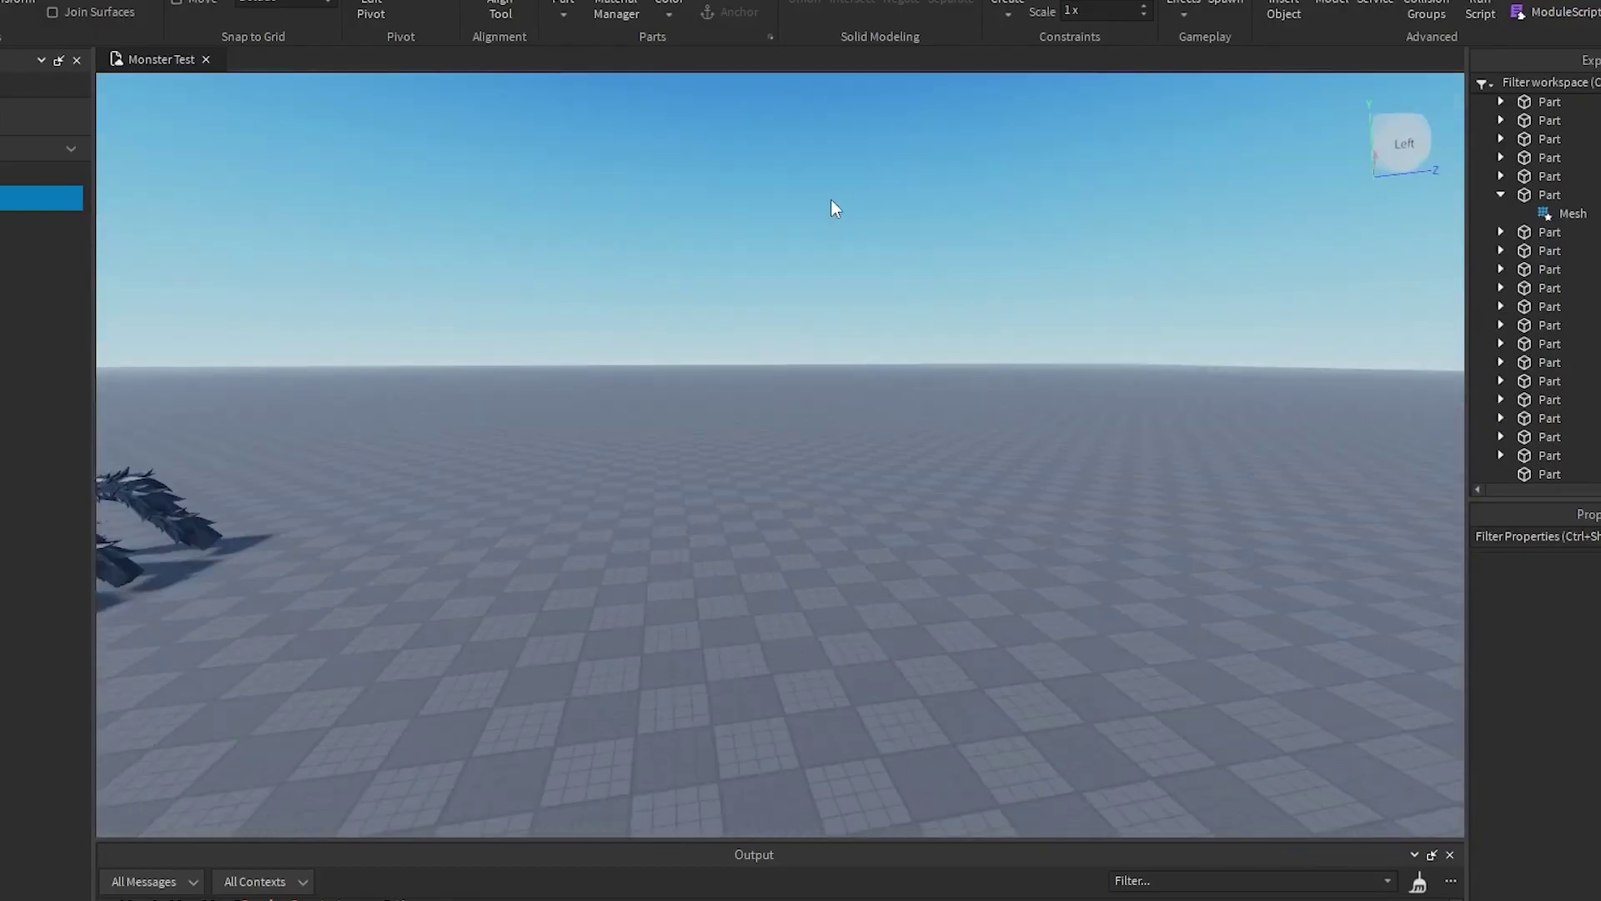
right_drag(831, 198, 830, 198)
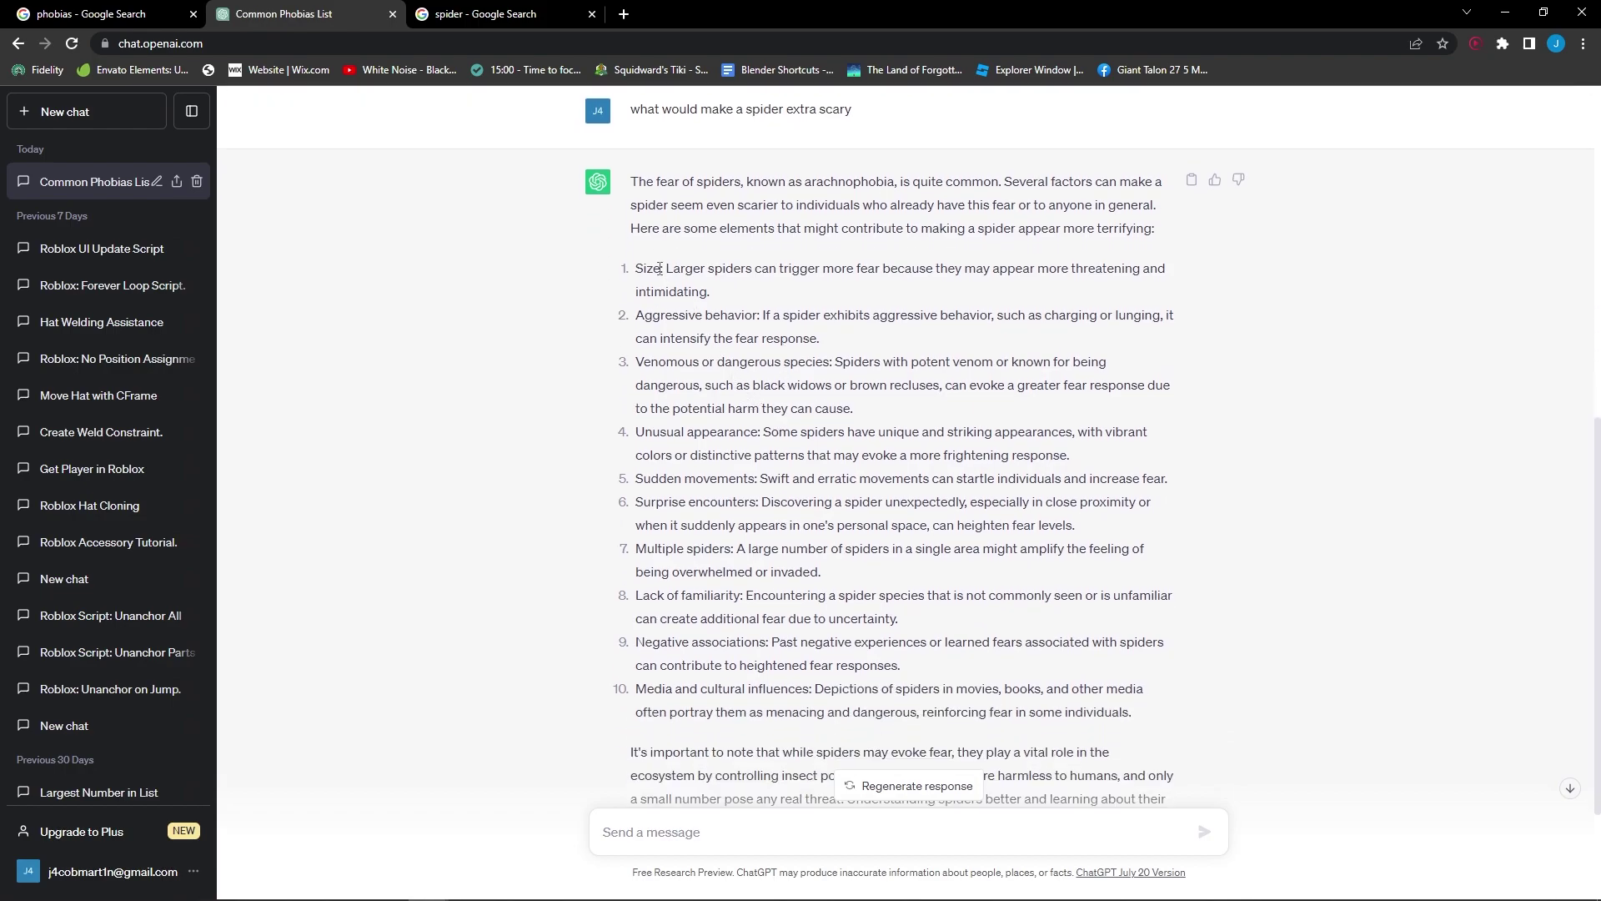
drag(526, 261, 800, 250)
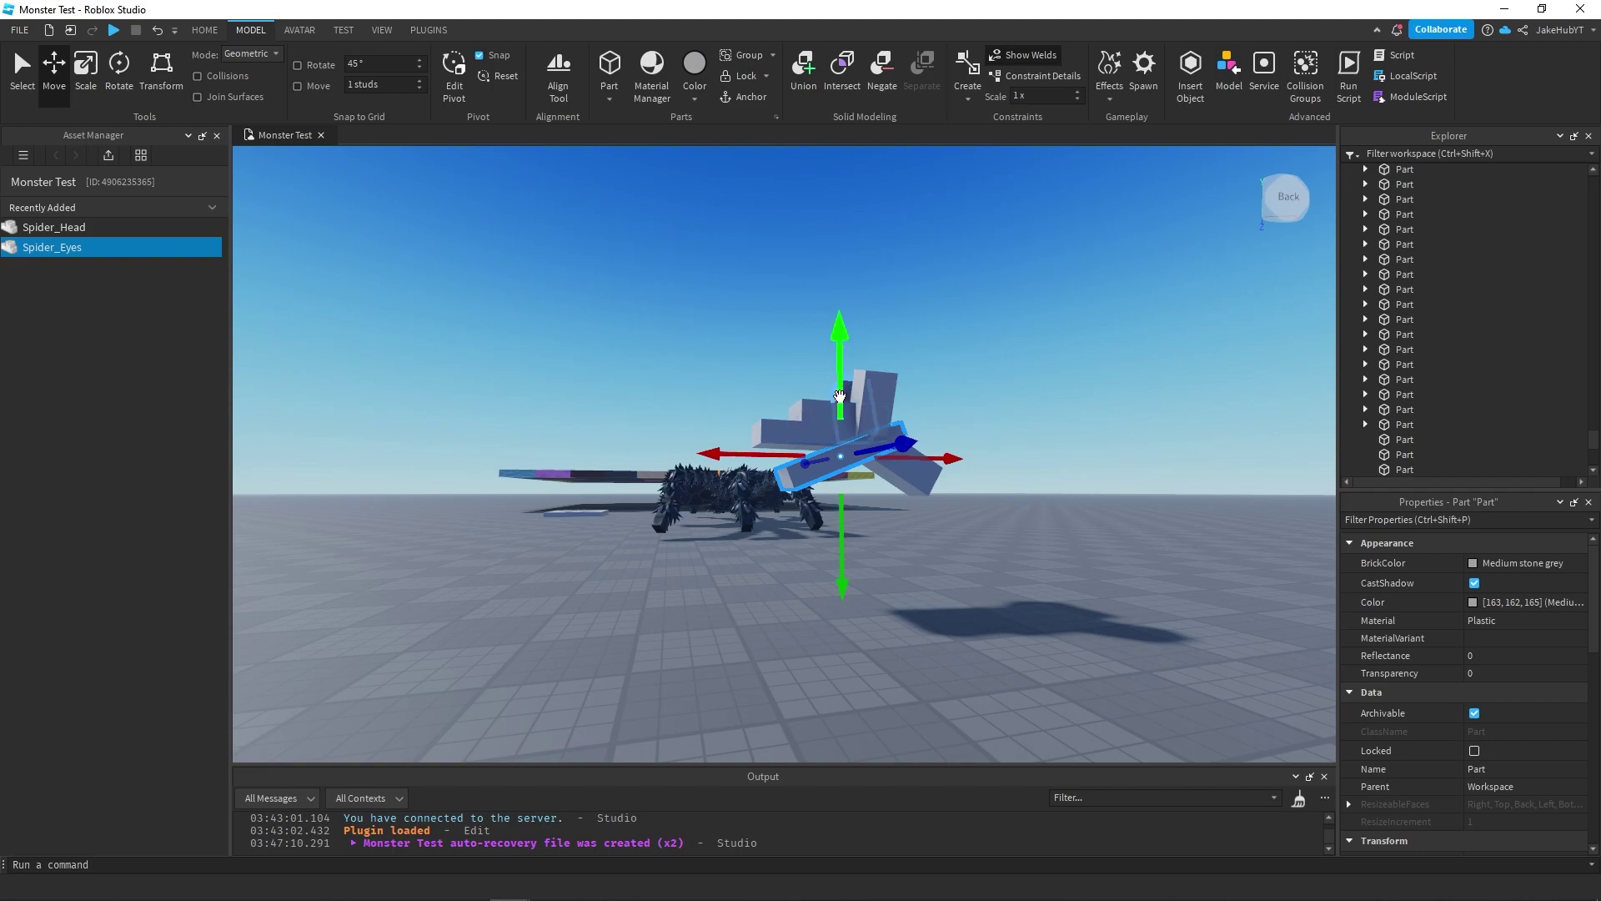
Resize the slanted dog part and colour the dog parts Maroon.
key(ctrl+3)
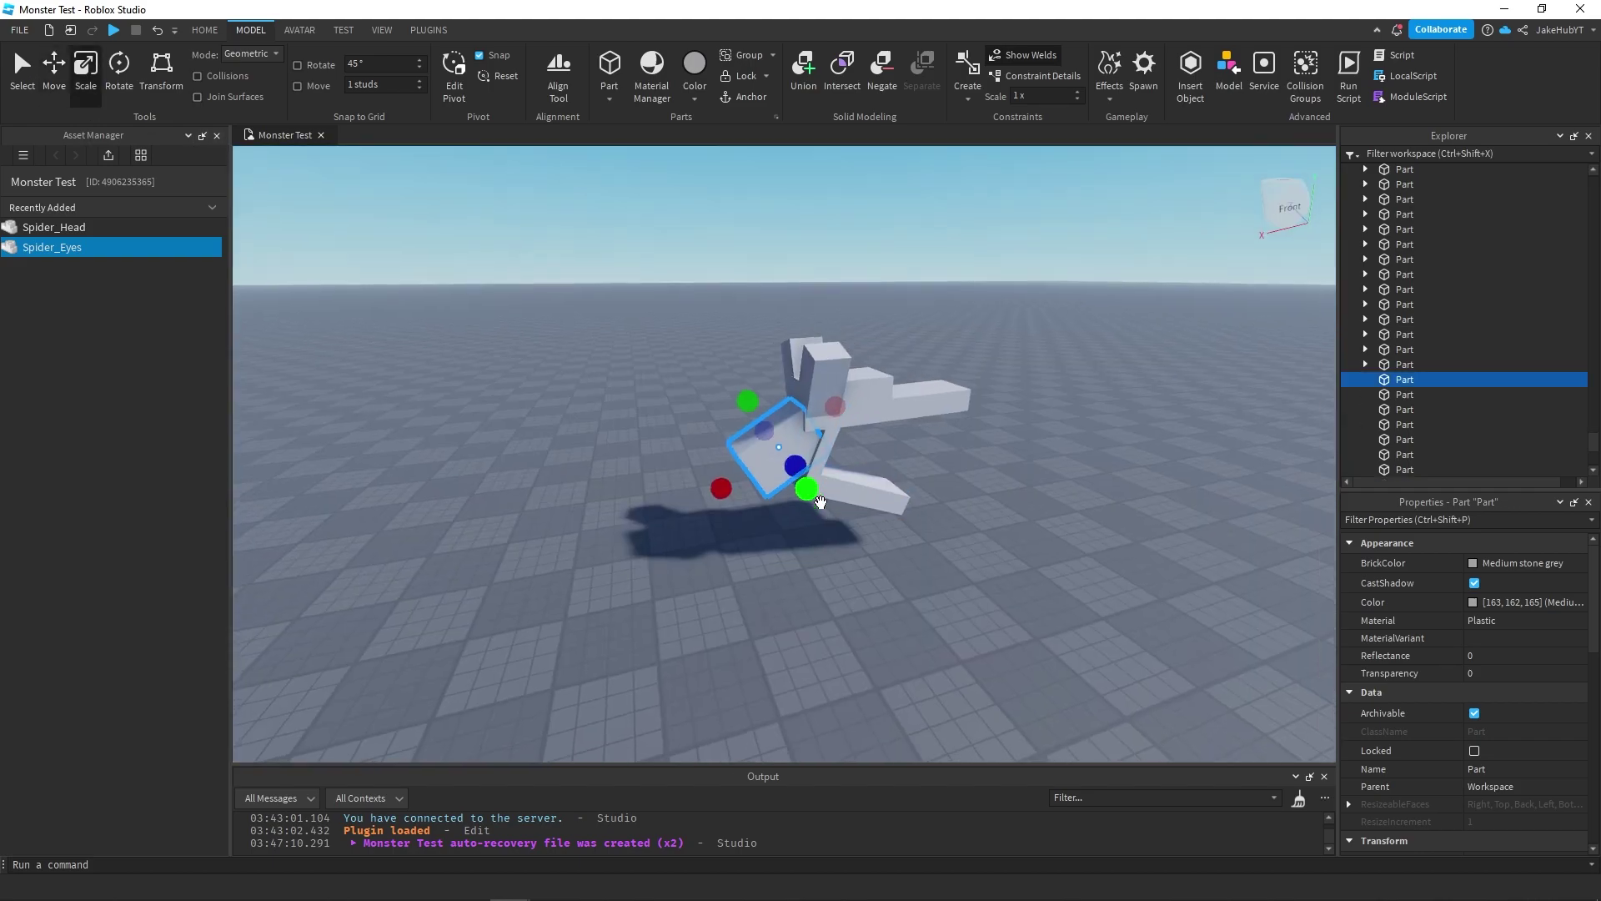
scroll(832, 541, up, 3)
scroll(831, 542, down, 3)
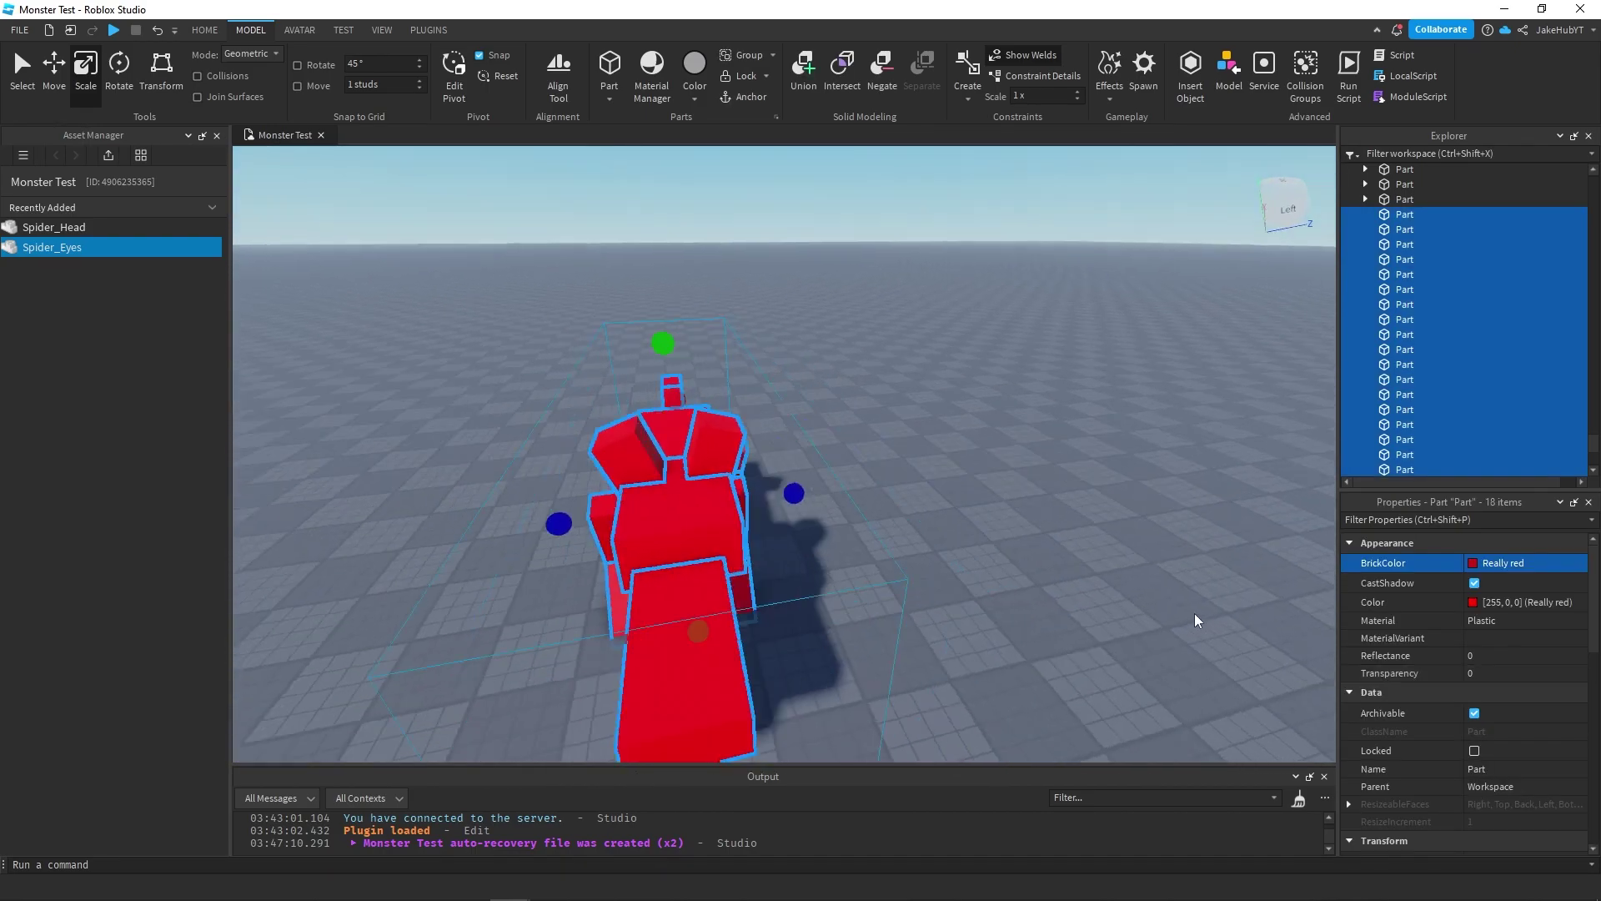
scroll(1197, 618, up, 5)
scroll(1197, 618, down, 5)
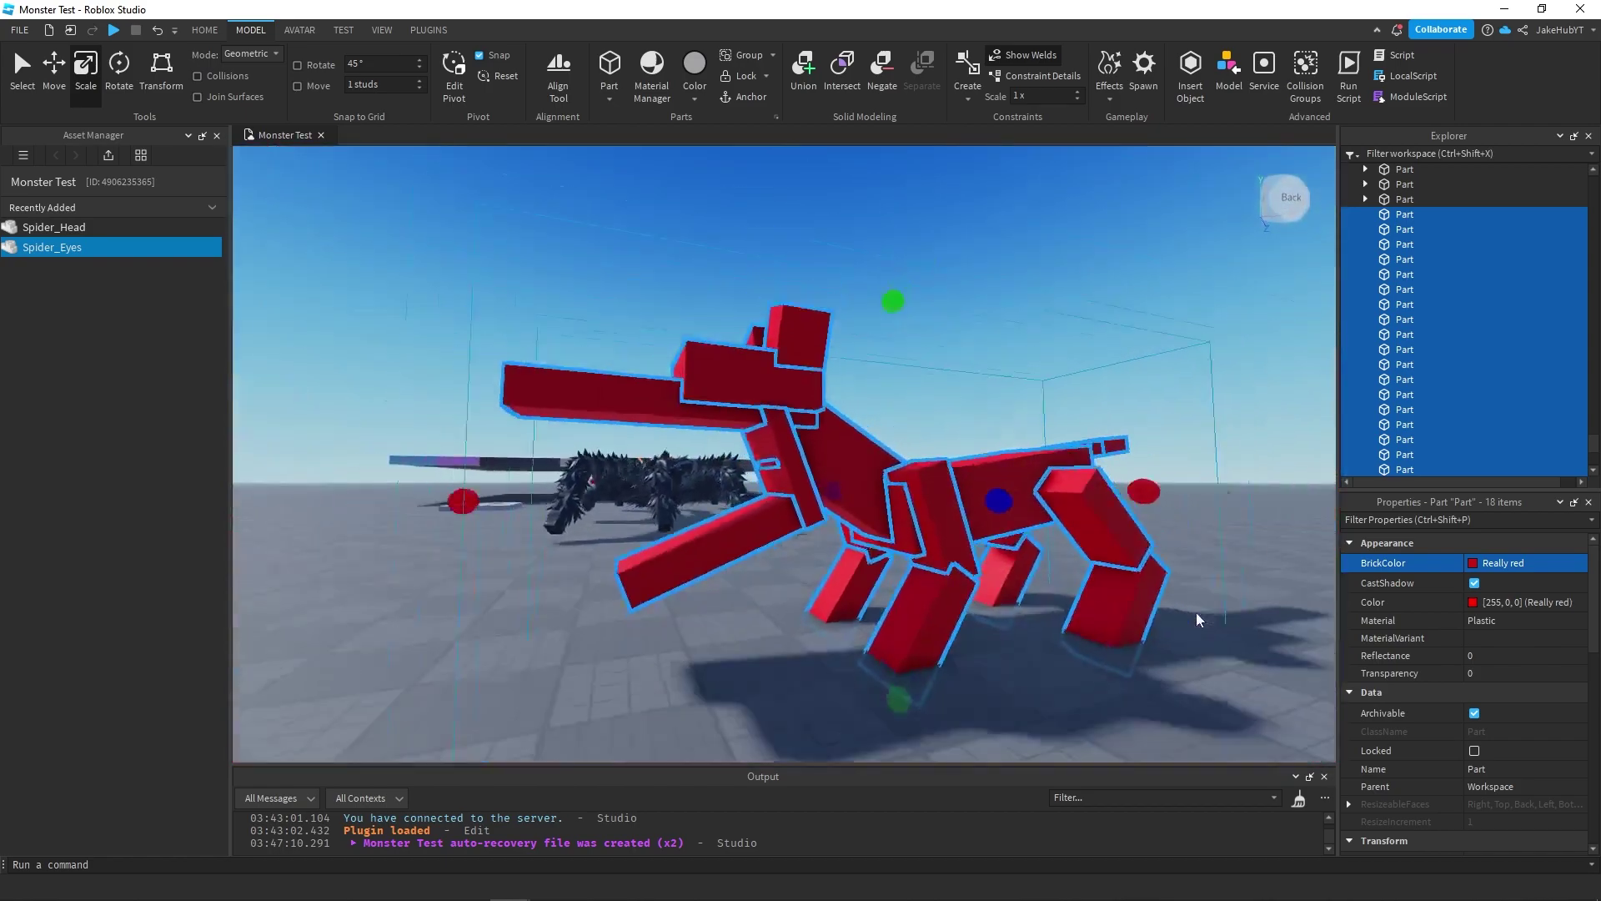
click(1526, 563)
click(1386, 793)
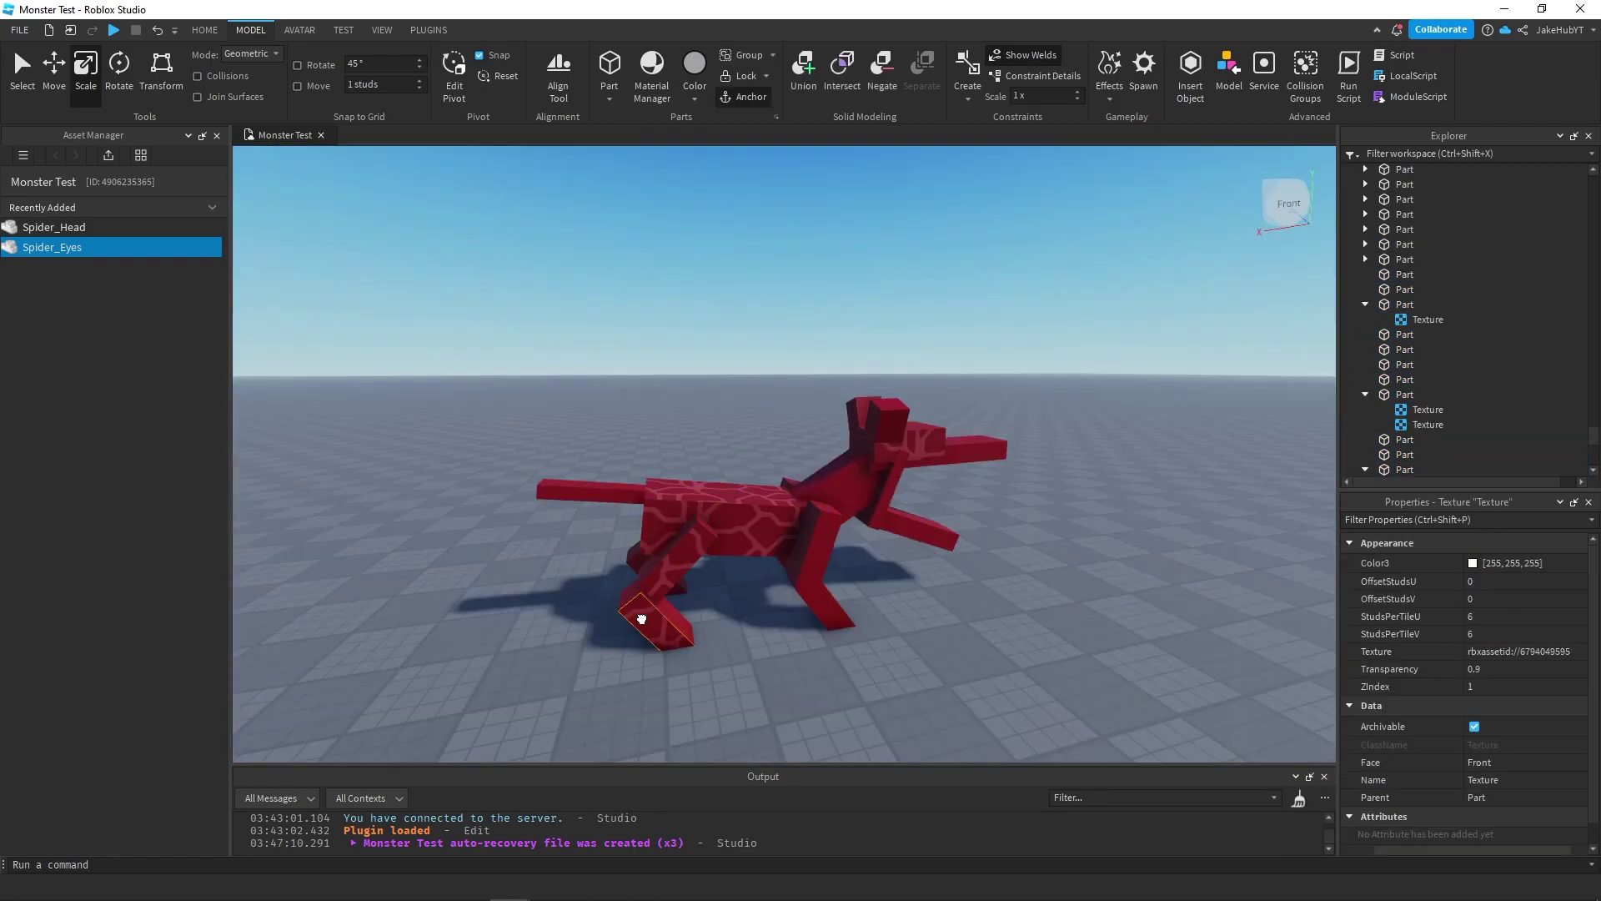
Zoom in on the dog's body and select its top-face texture and a body part.
right_drag(641, 618, 750, 484)
scroll(709, 634, up, 4)
click(755, 654)
scroll(755, 654, down, 5)
click(718, 466)
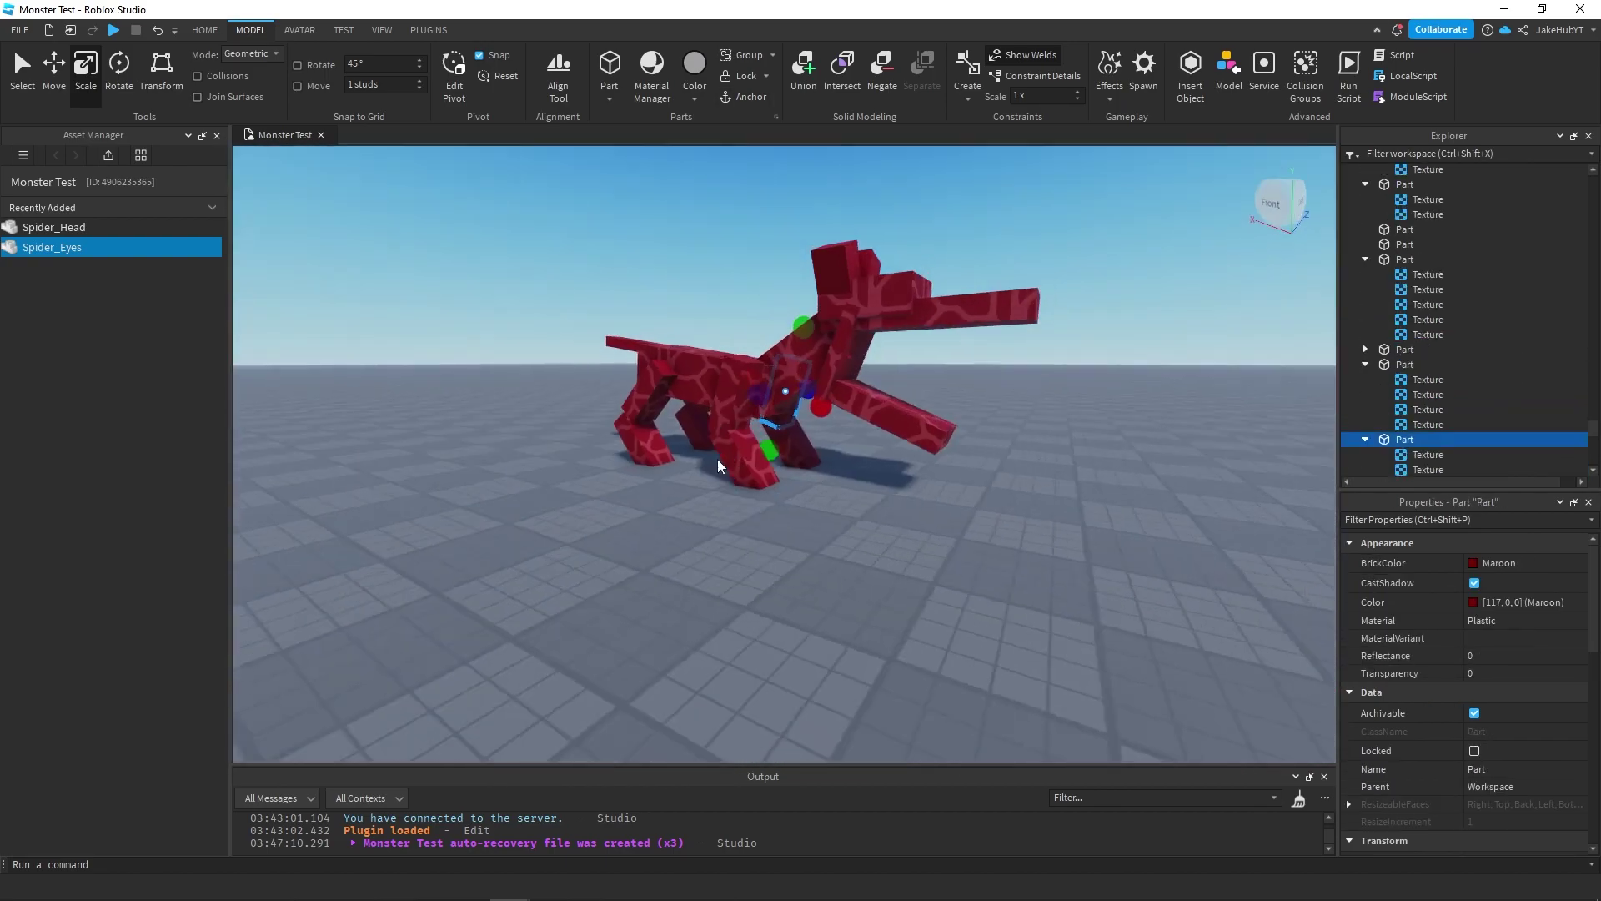
scroll(858, 322, down, 3)
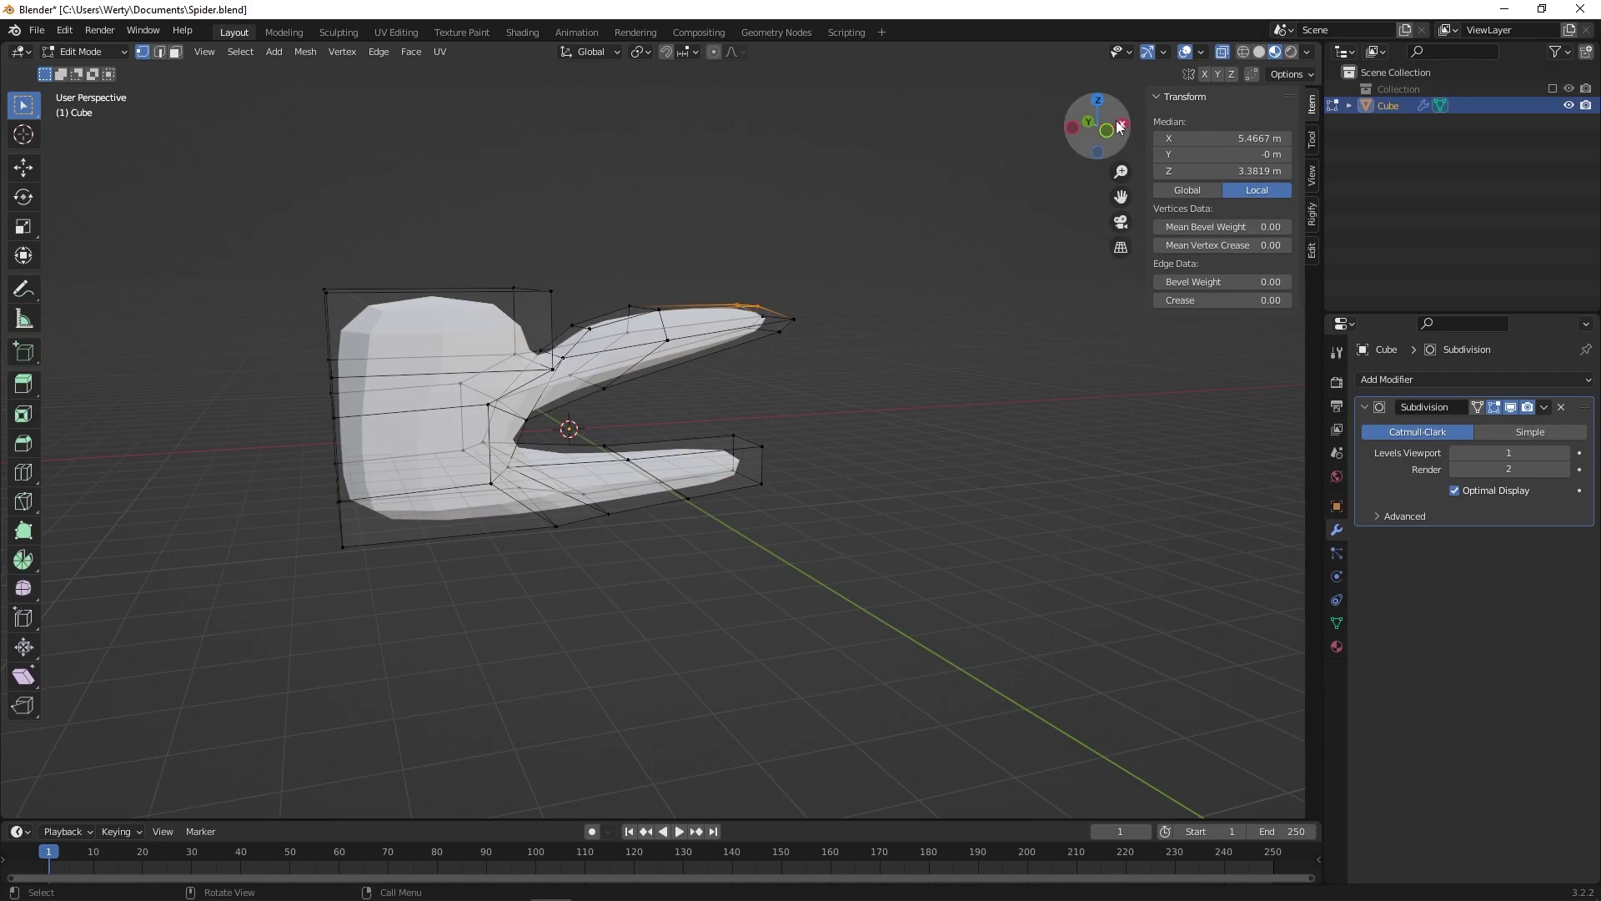
Reposition the dog head's ear in front view and edit the mirrored teeth mesh.
click(1107, 130)
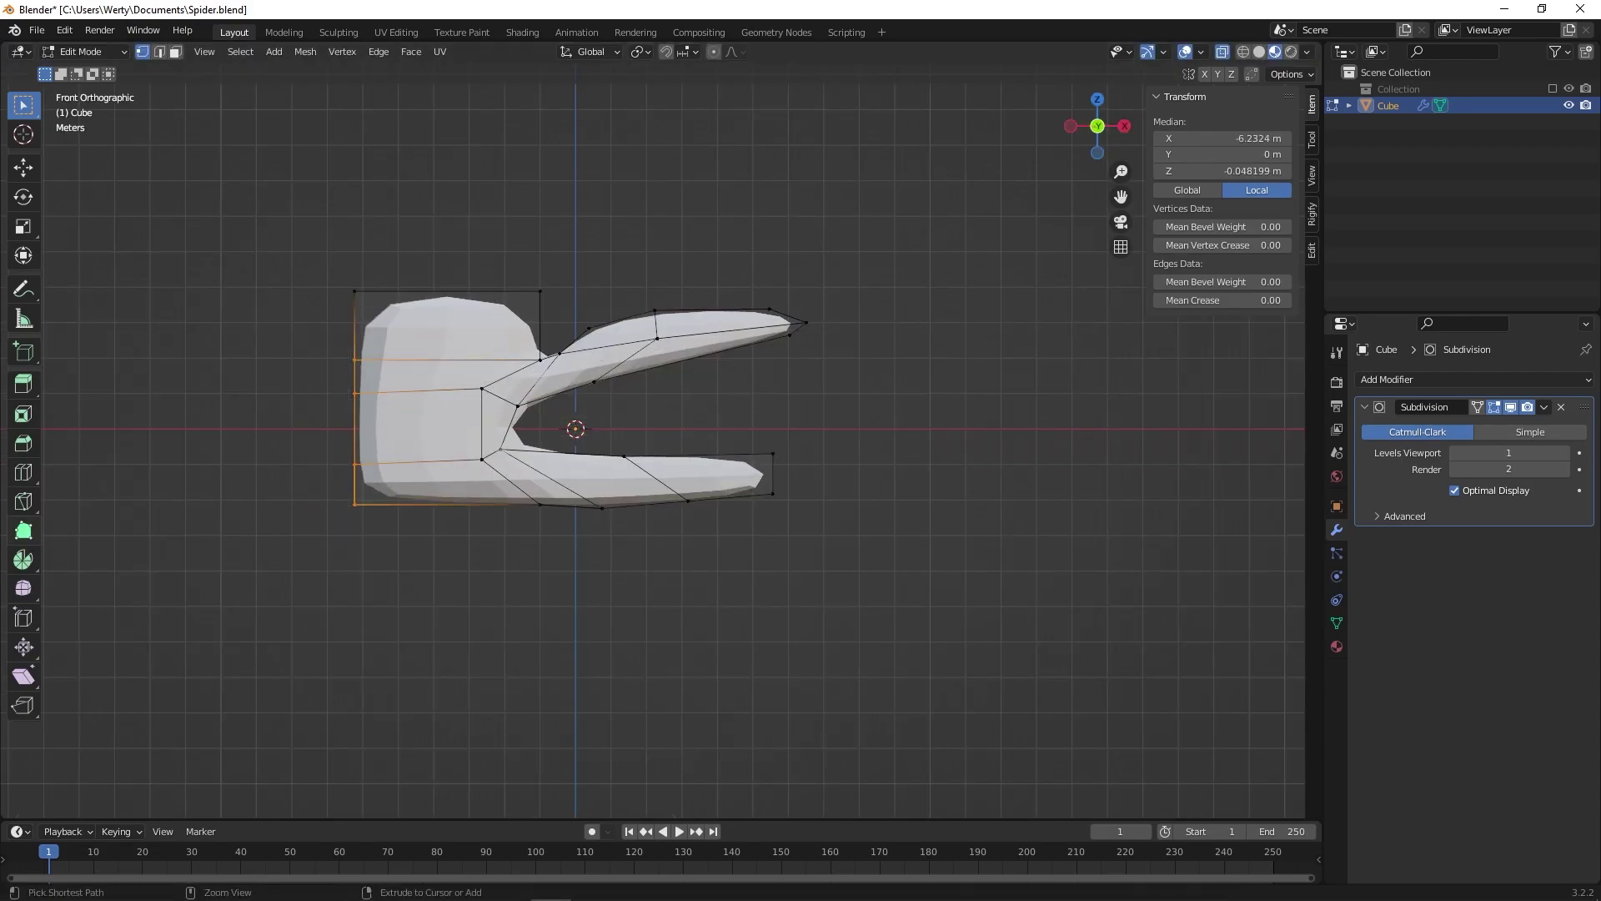
key(g)
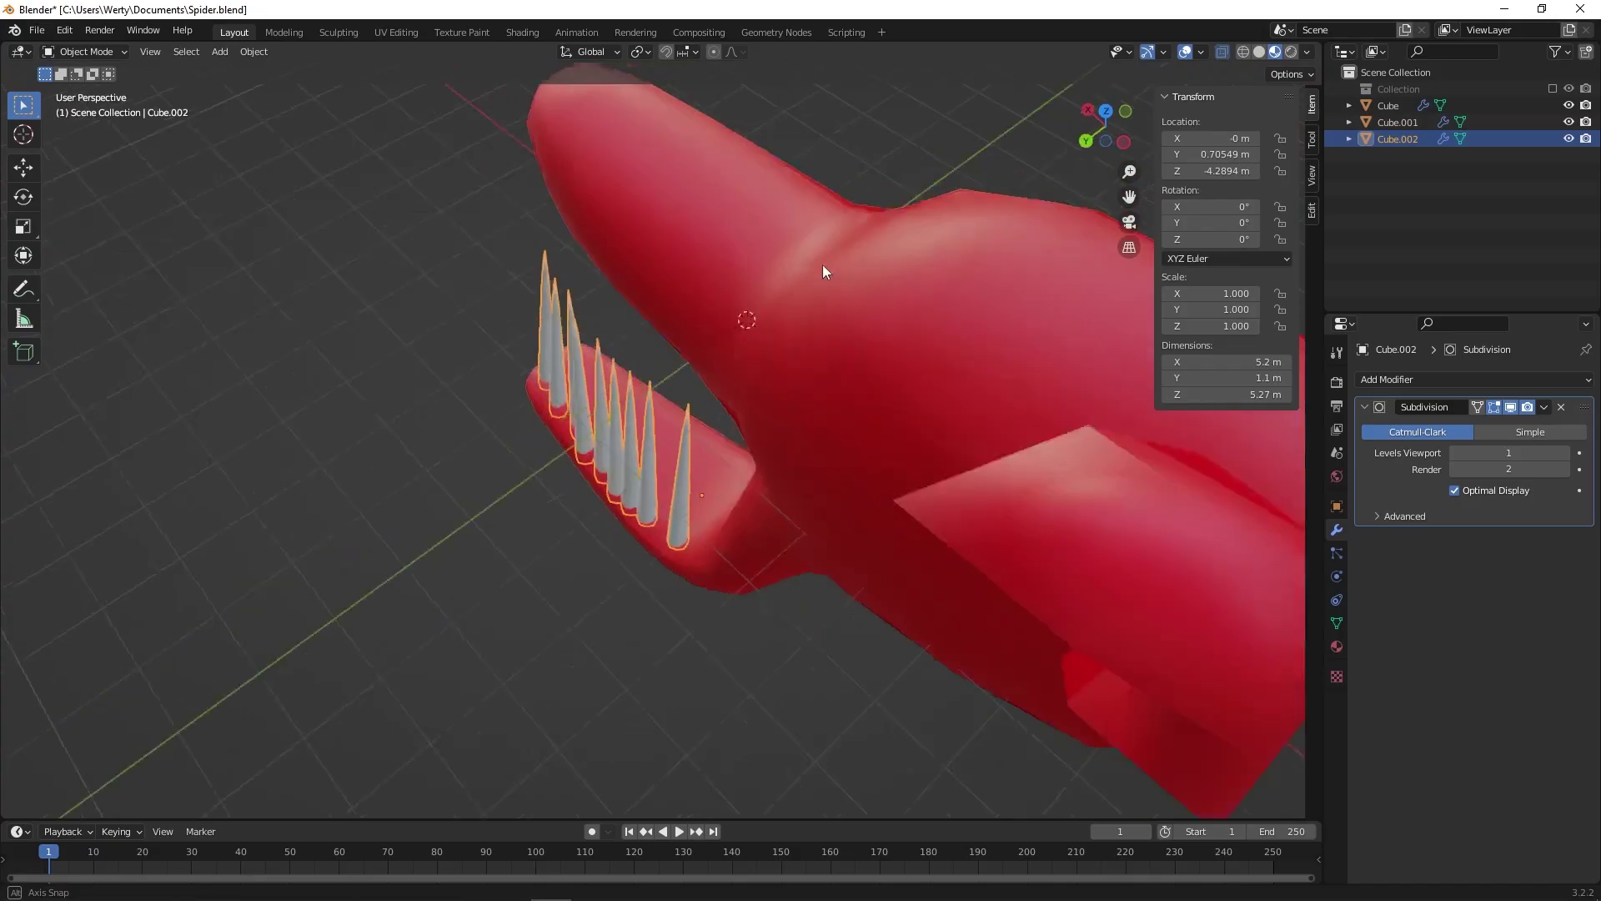
middle_drag(822, 264, 1103, 192)
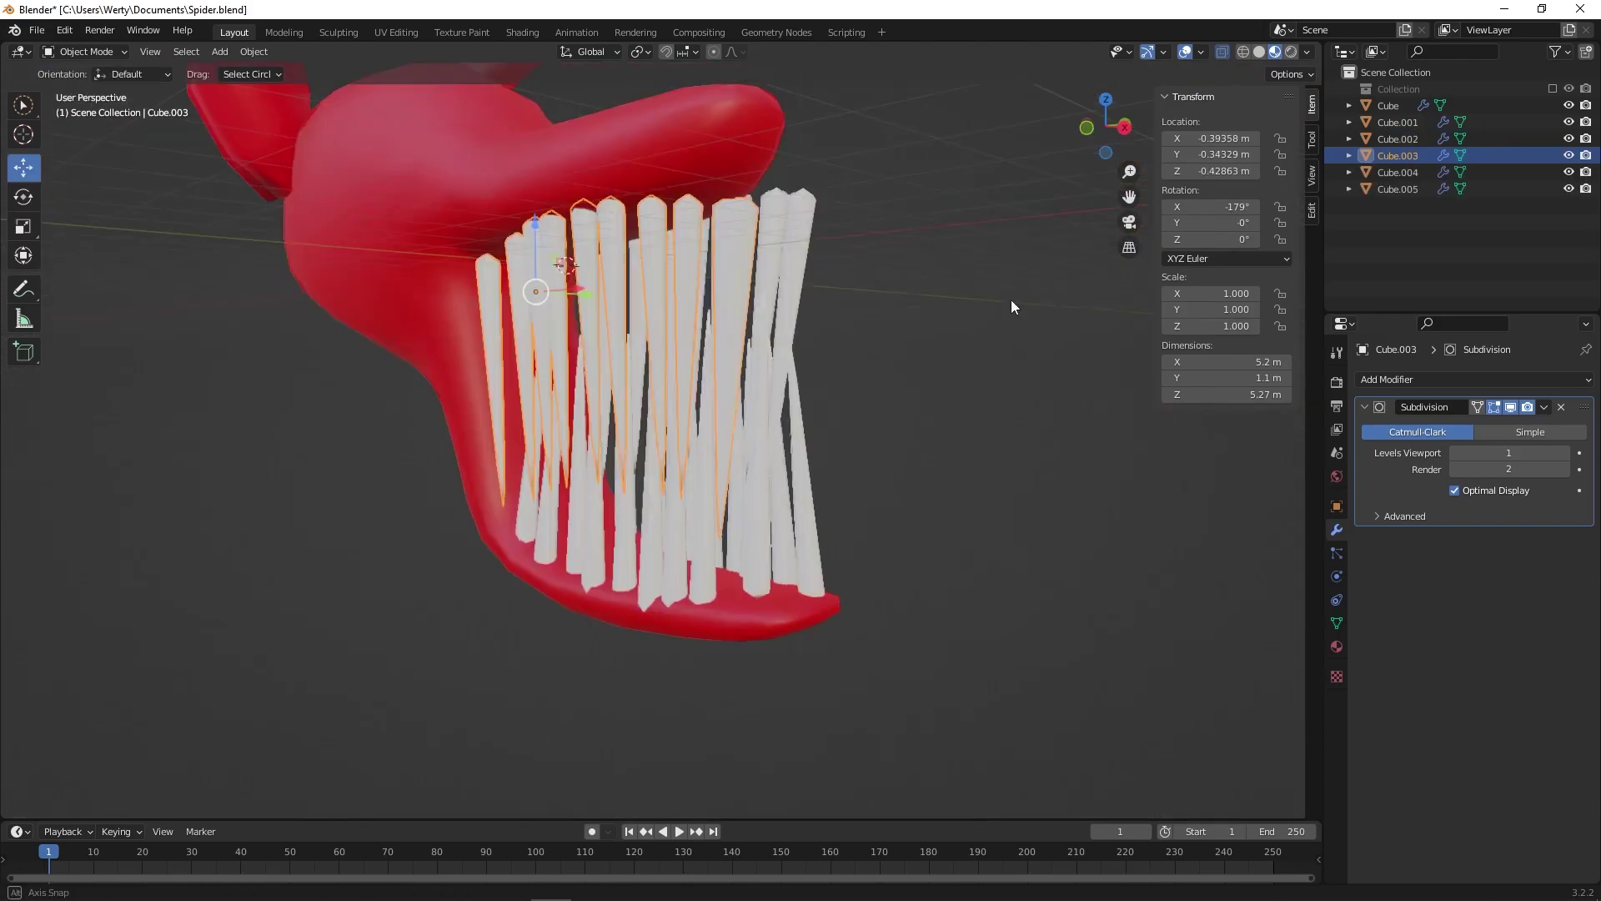
middle_drag(1011, 299, 1144, 300)
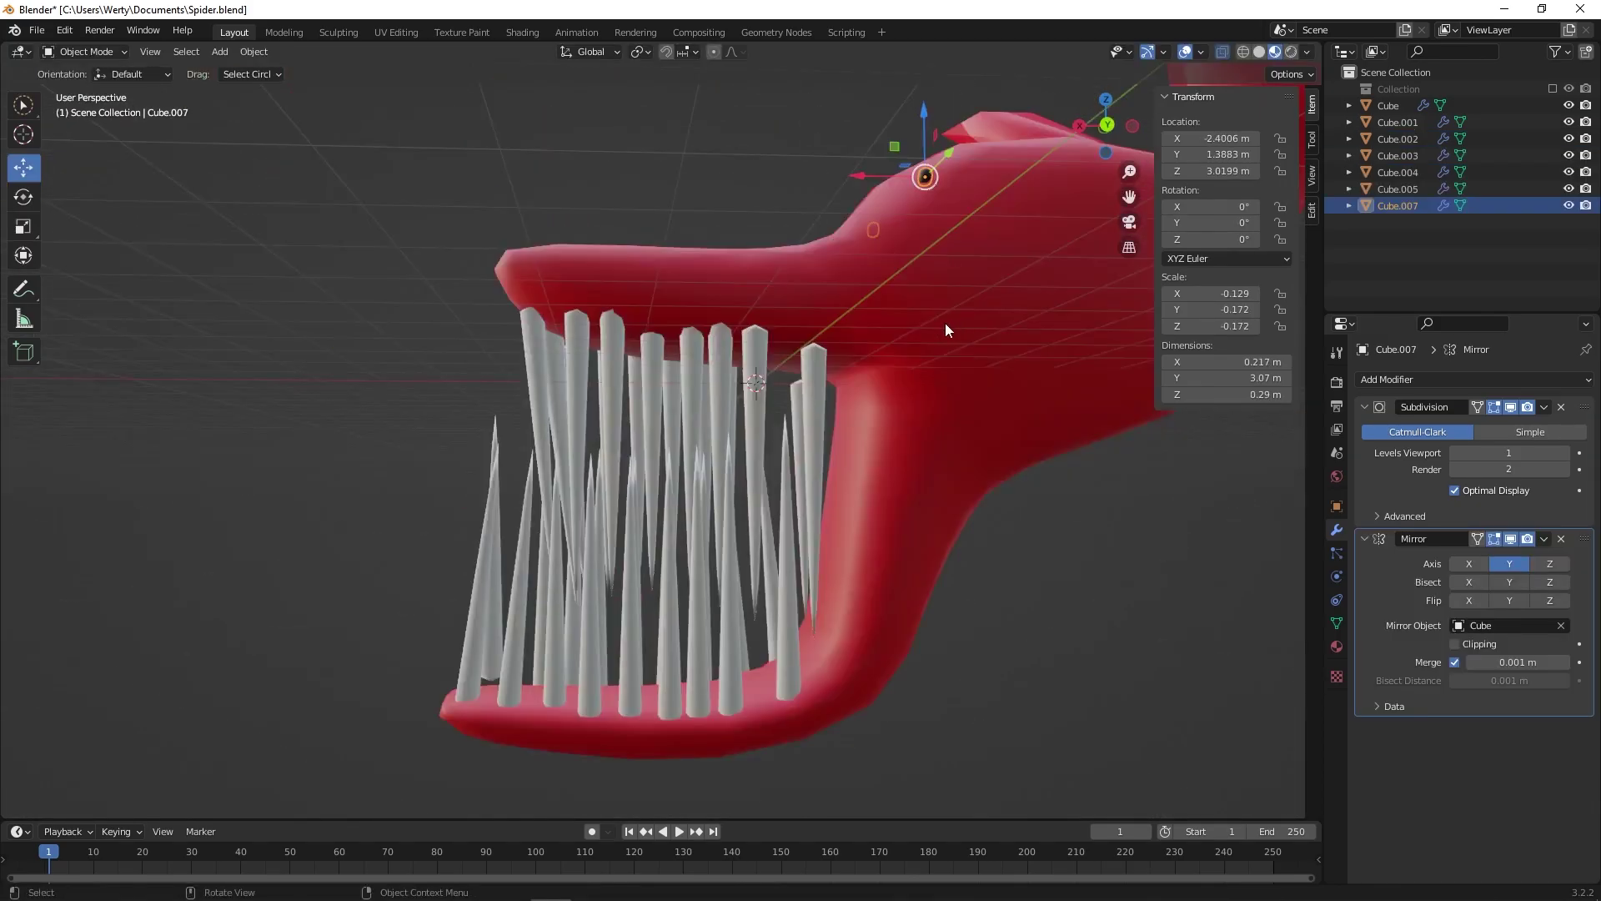
key(Tab)
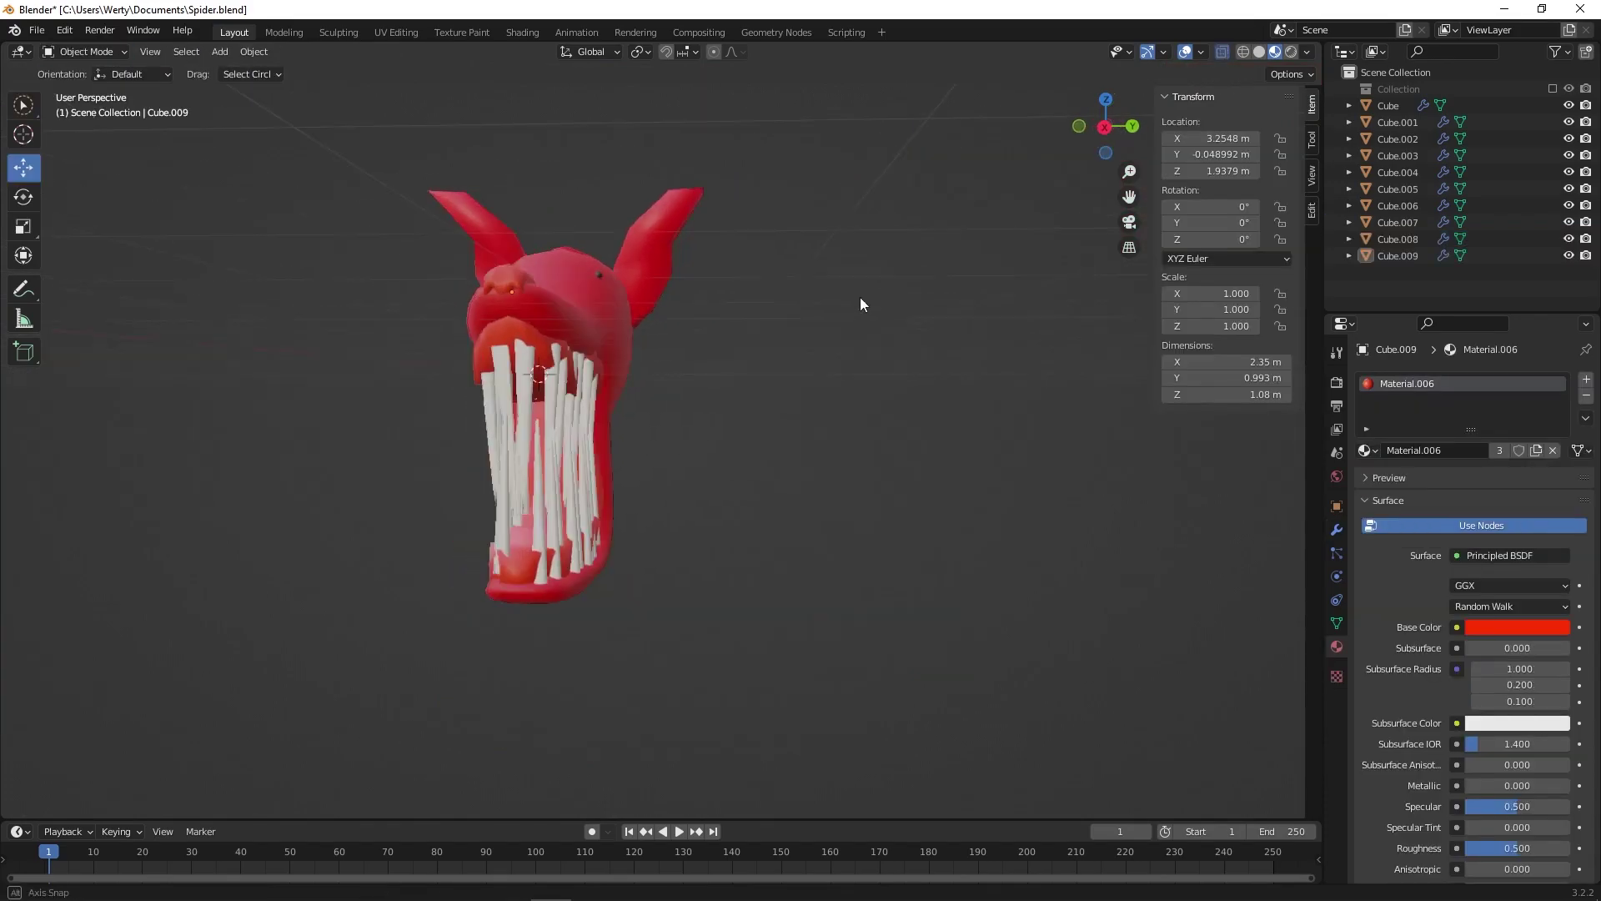
middle_drag(859, 297, 756, 311)
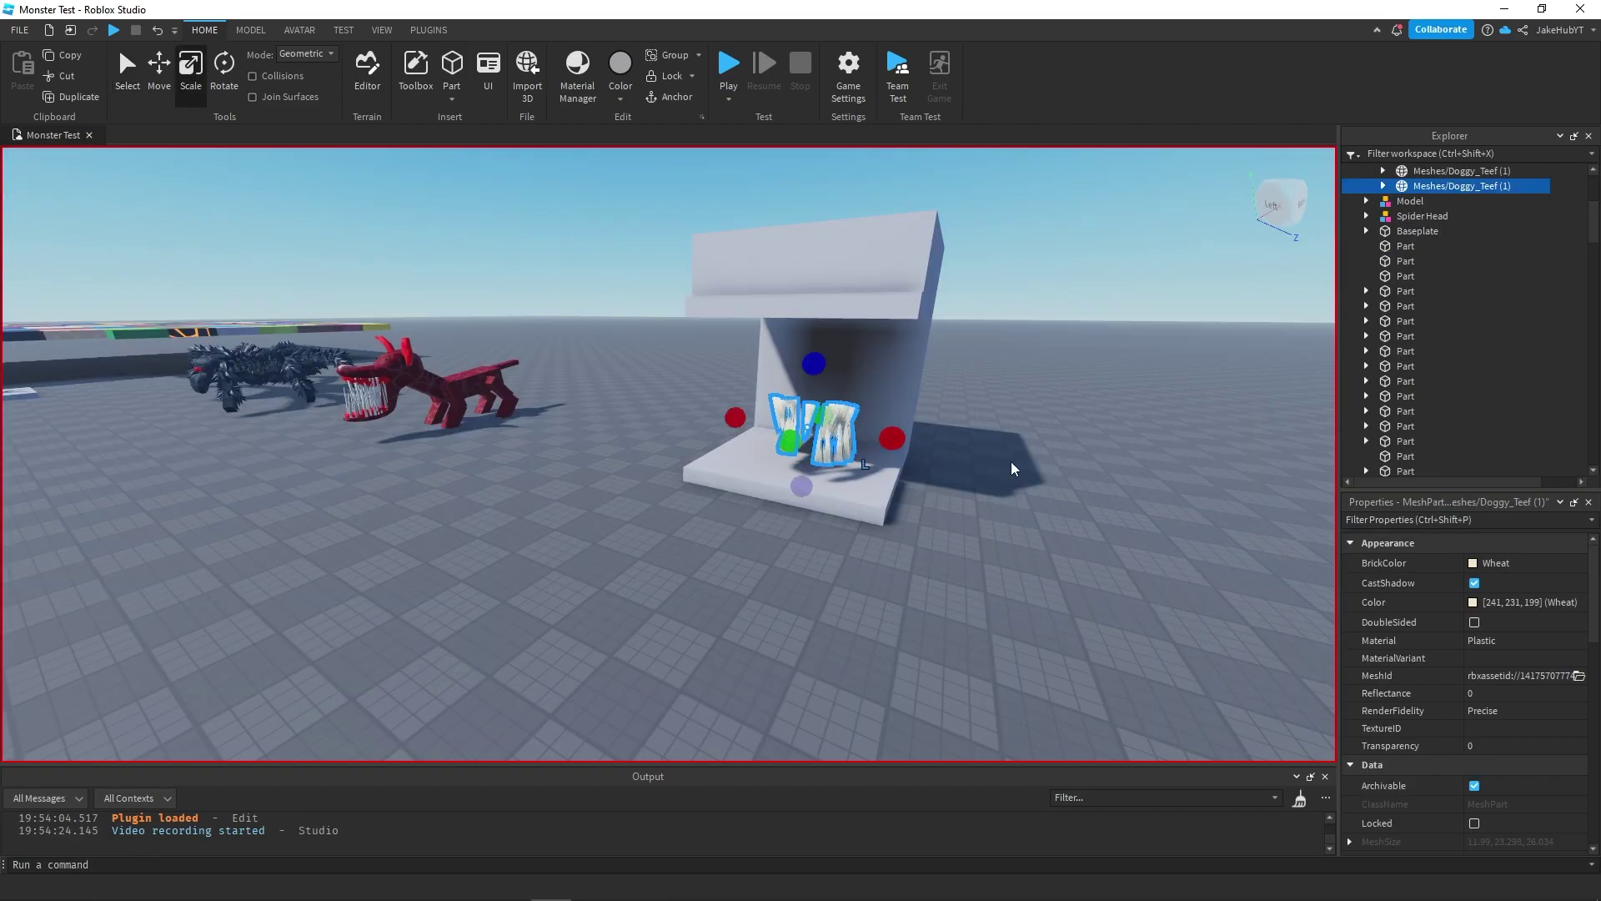
Colour the selected jaw parts Really black and narrow the black part from its right side.
scroll(908, 482, up, 4)
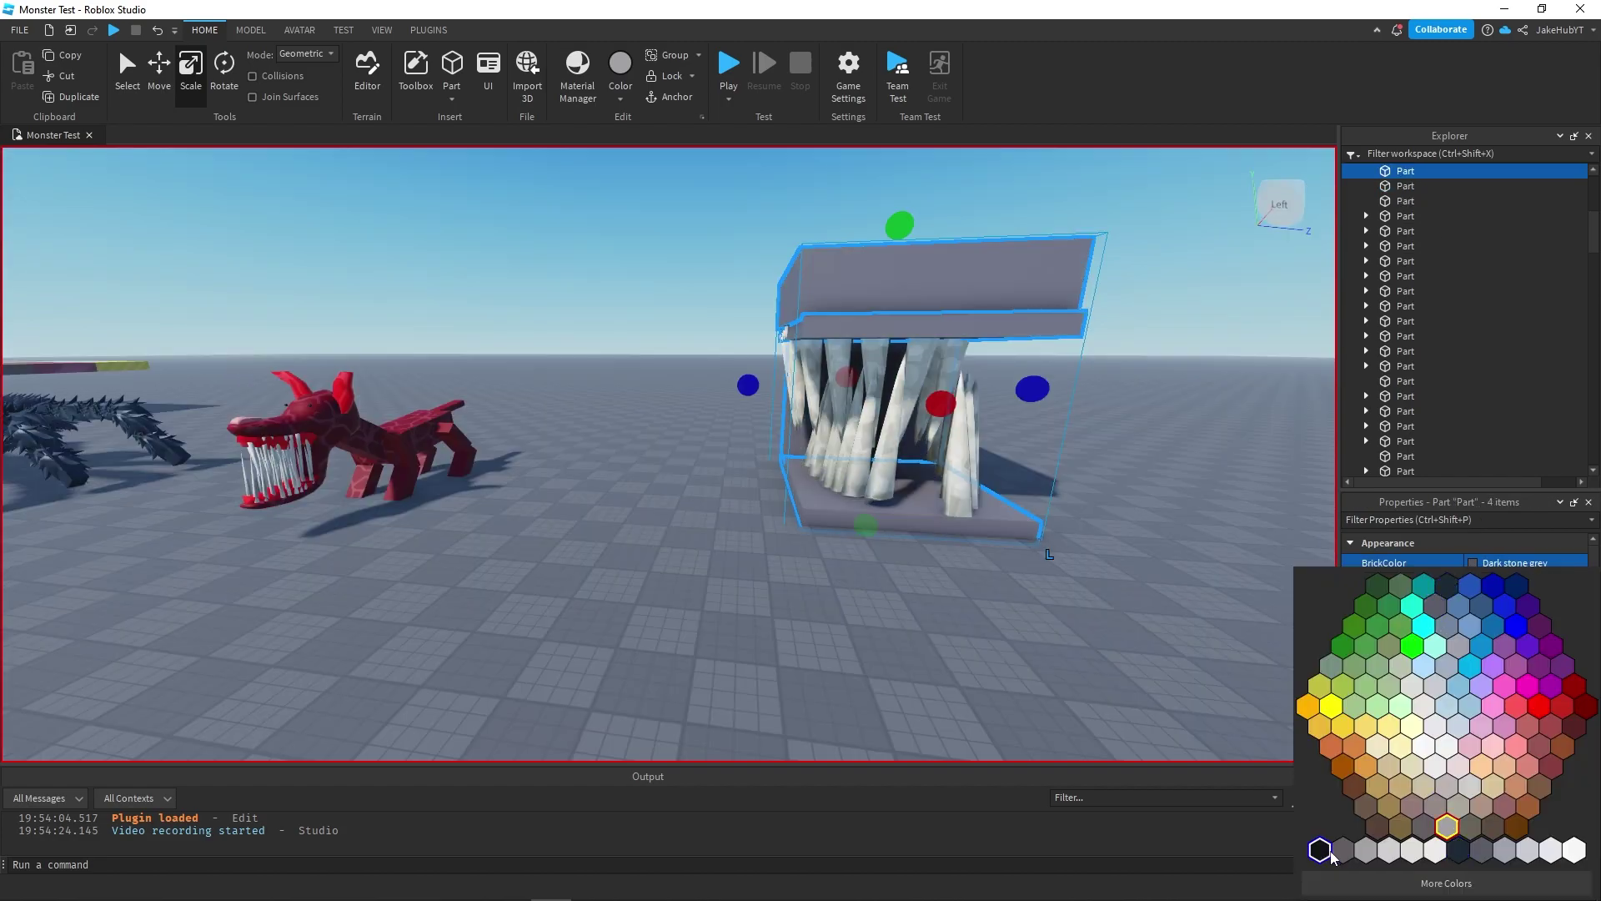
click(1320, 848)
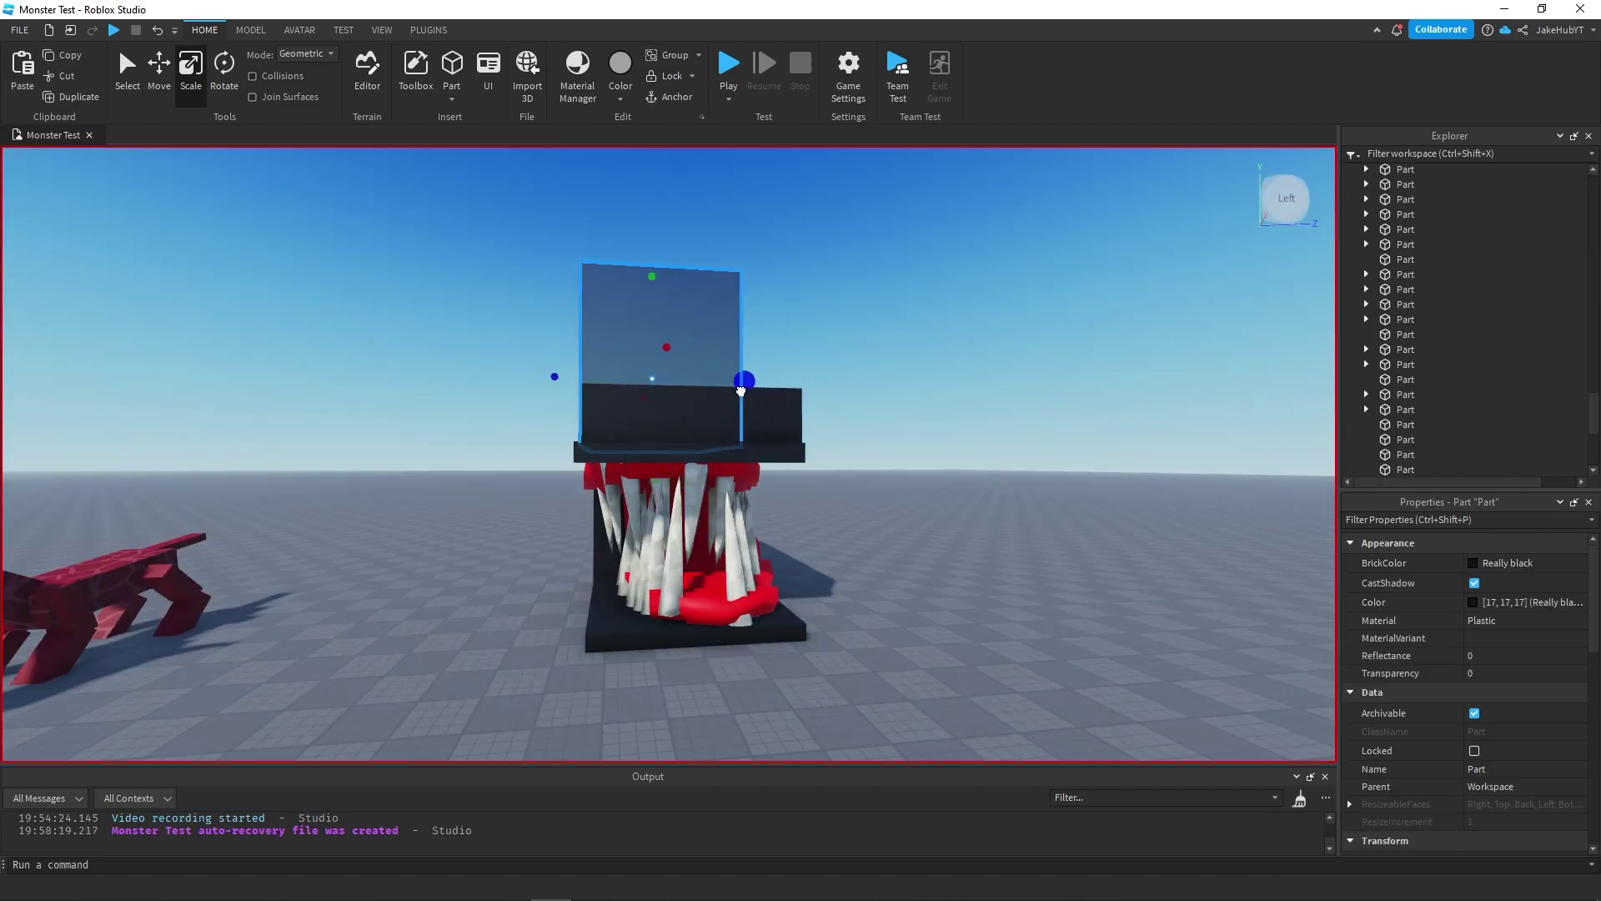
drag(740, 391, 692, 382)
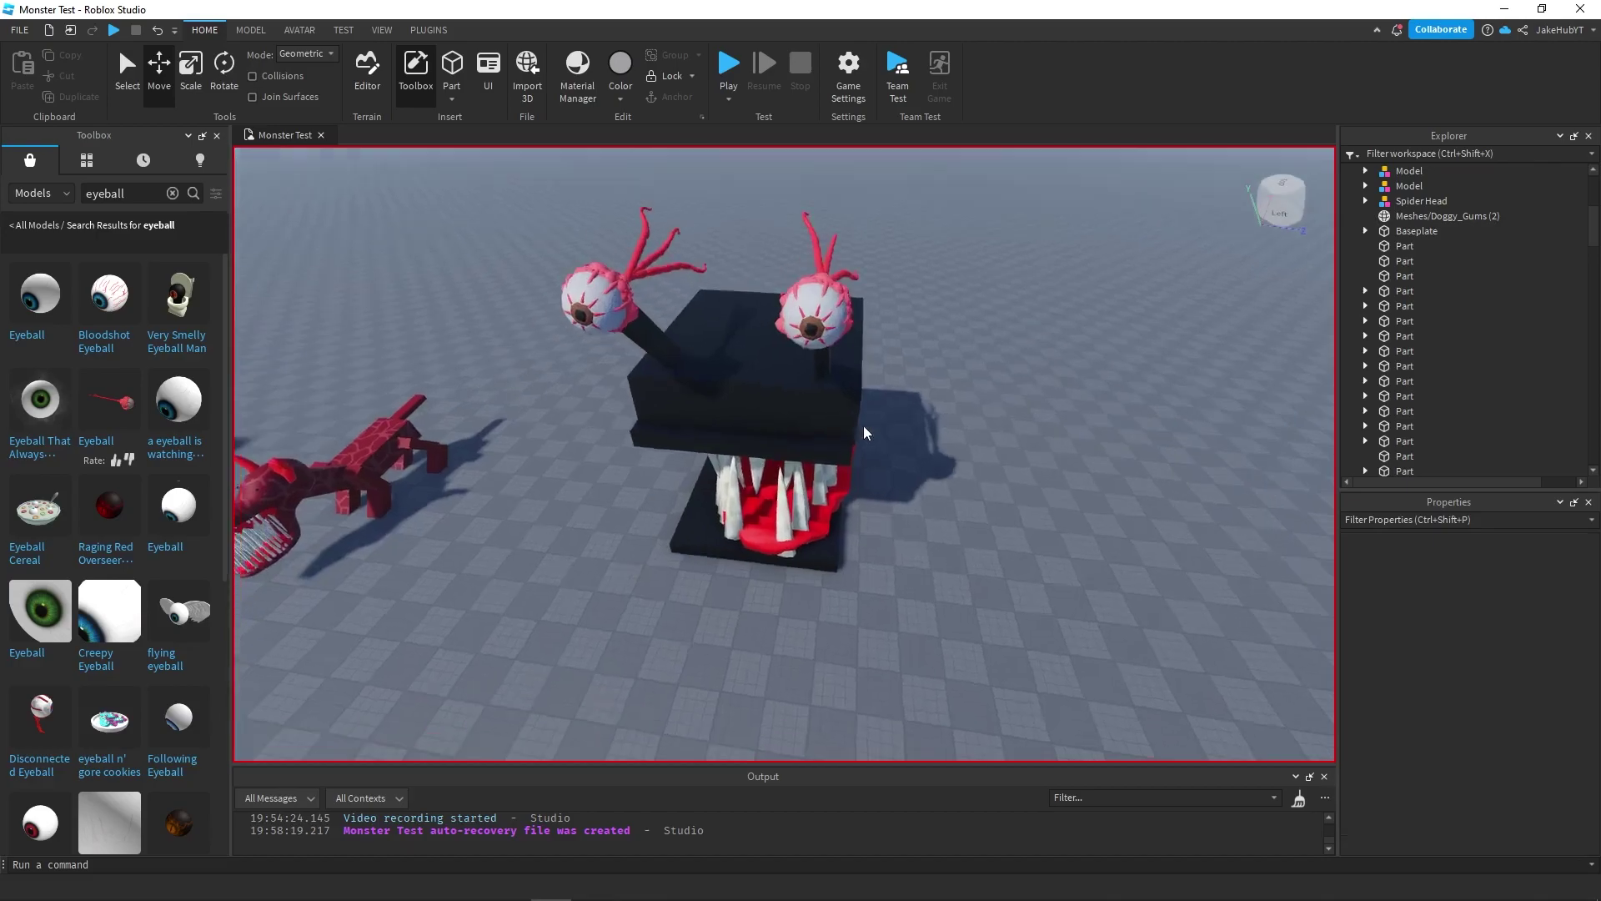
Select the monster's right eyeball and orbit around the black mouth monster.
scroll(858, 429, up, 5)
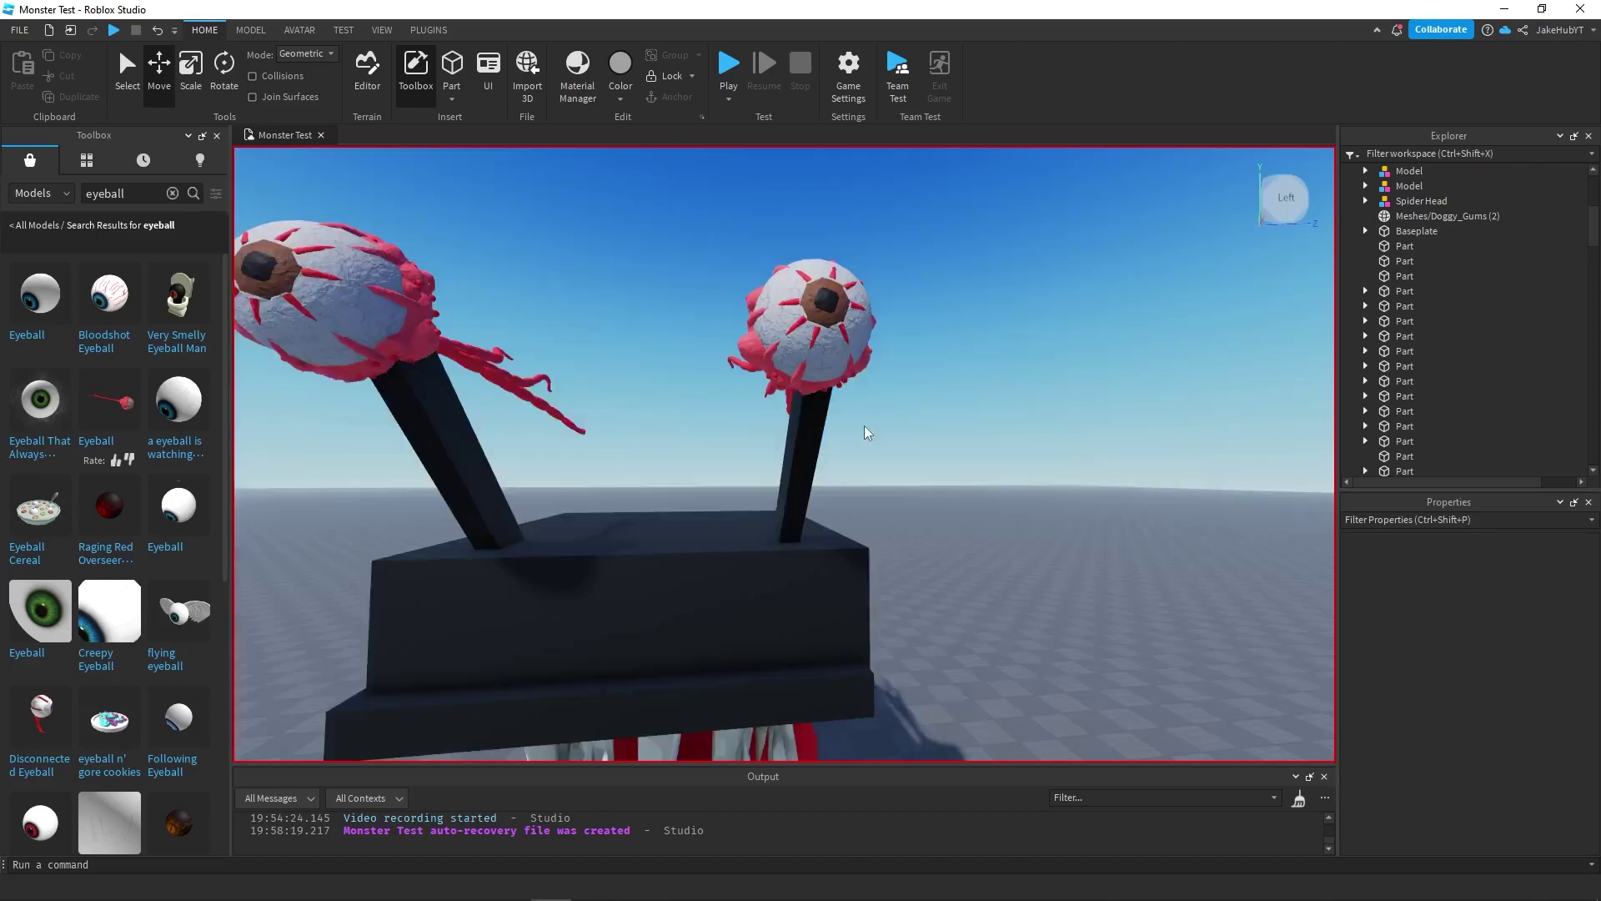
scroll(862, 426, down, 5)
click(851, 398)
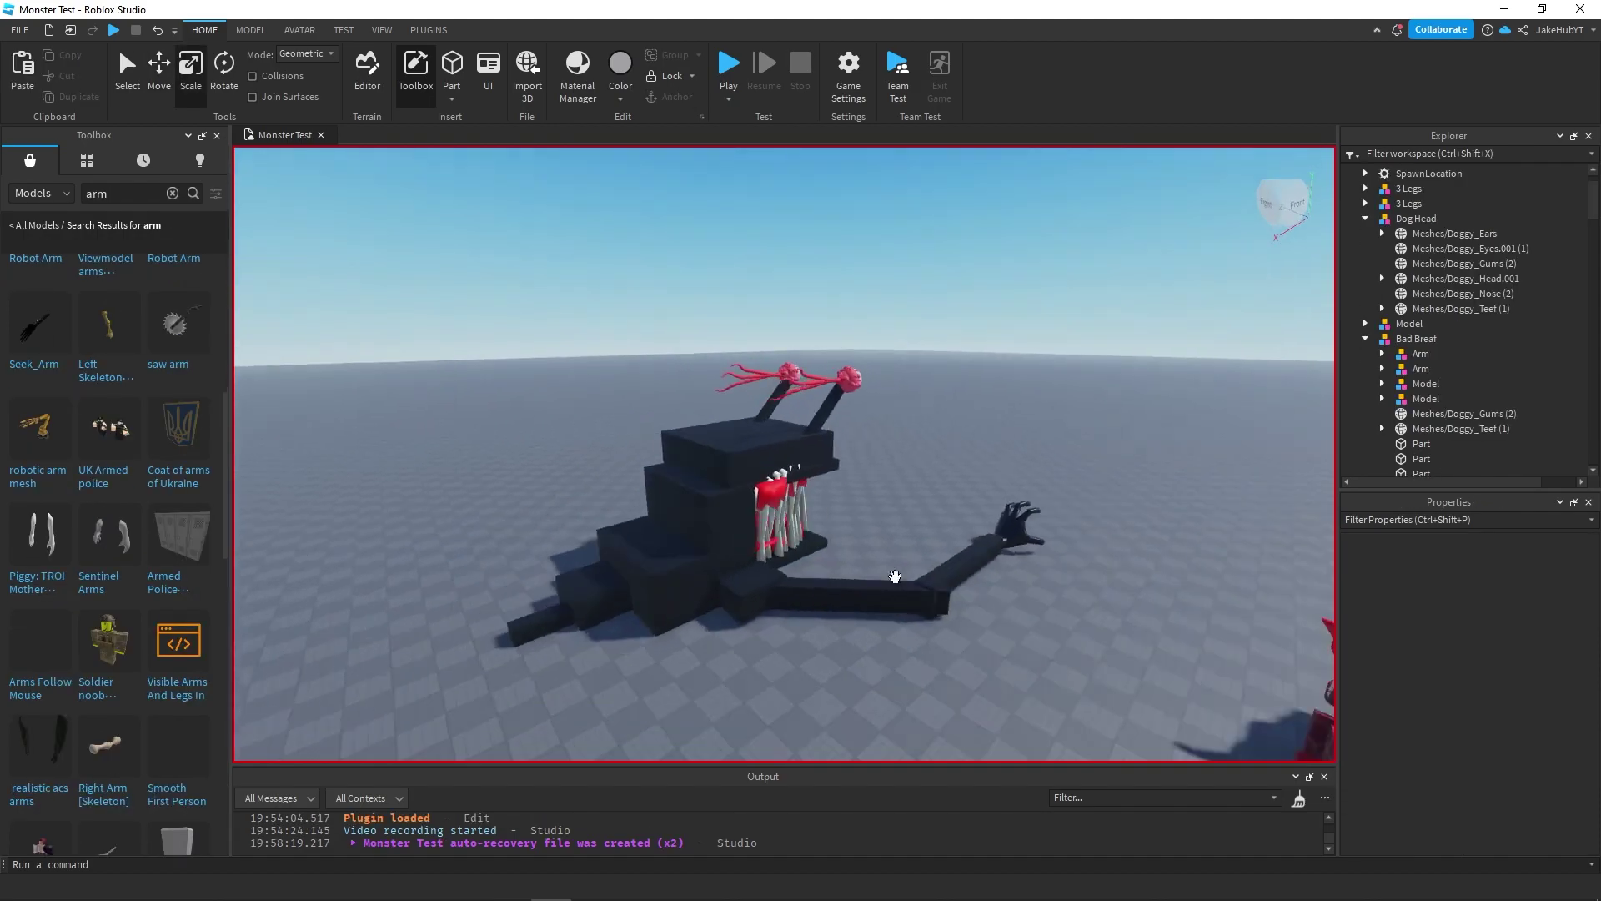
right_drag(886, 579, 893, 582)
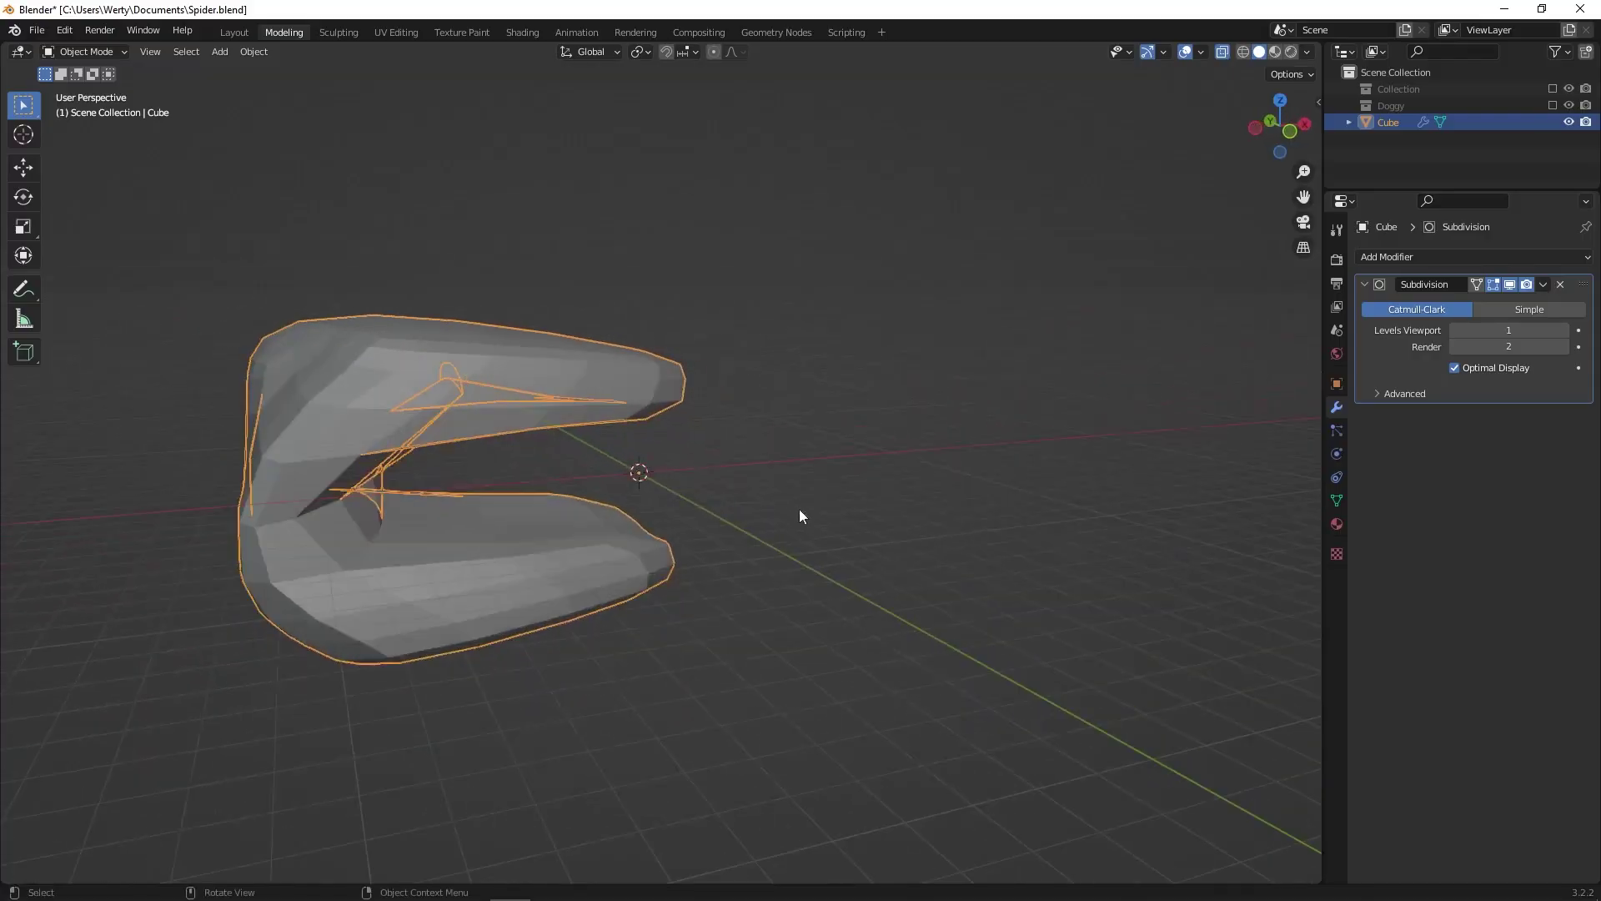
Pull the mouth mesh's upper-corner vertex in Edit Mode, then review the shape in Object Mode.
middle_drag(798, 509, 934, 358)
key(Tab)
drag(947, 369, 957, 376)
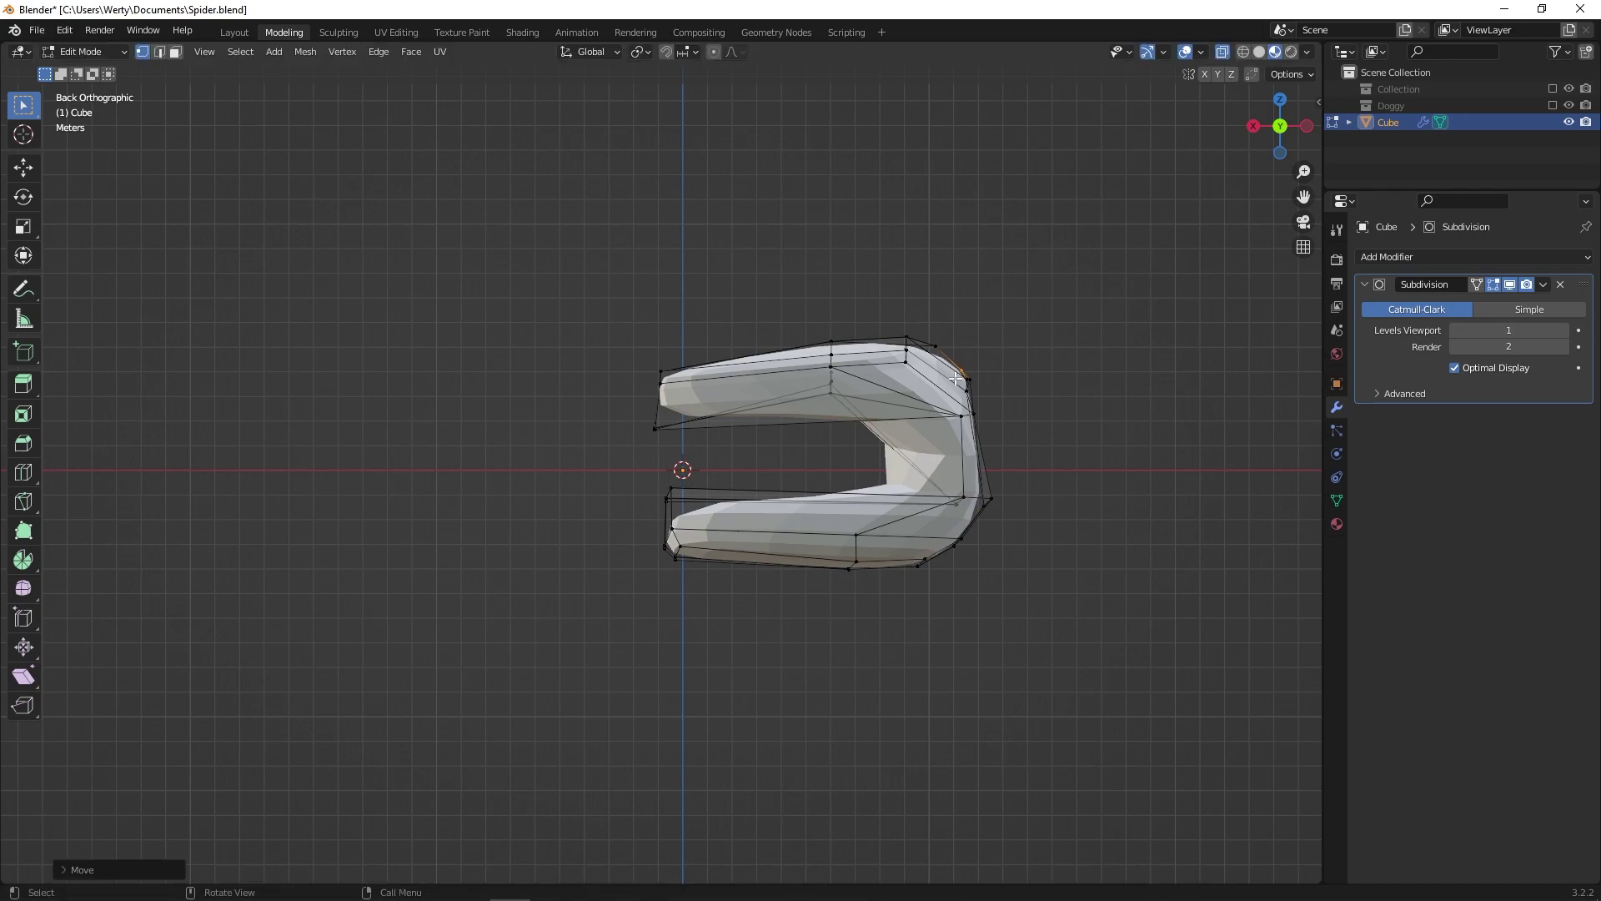
middle_drag(956, 379, 947, 447)
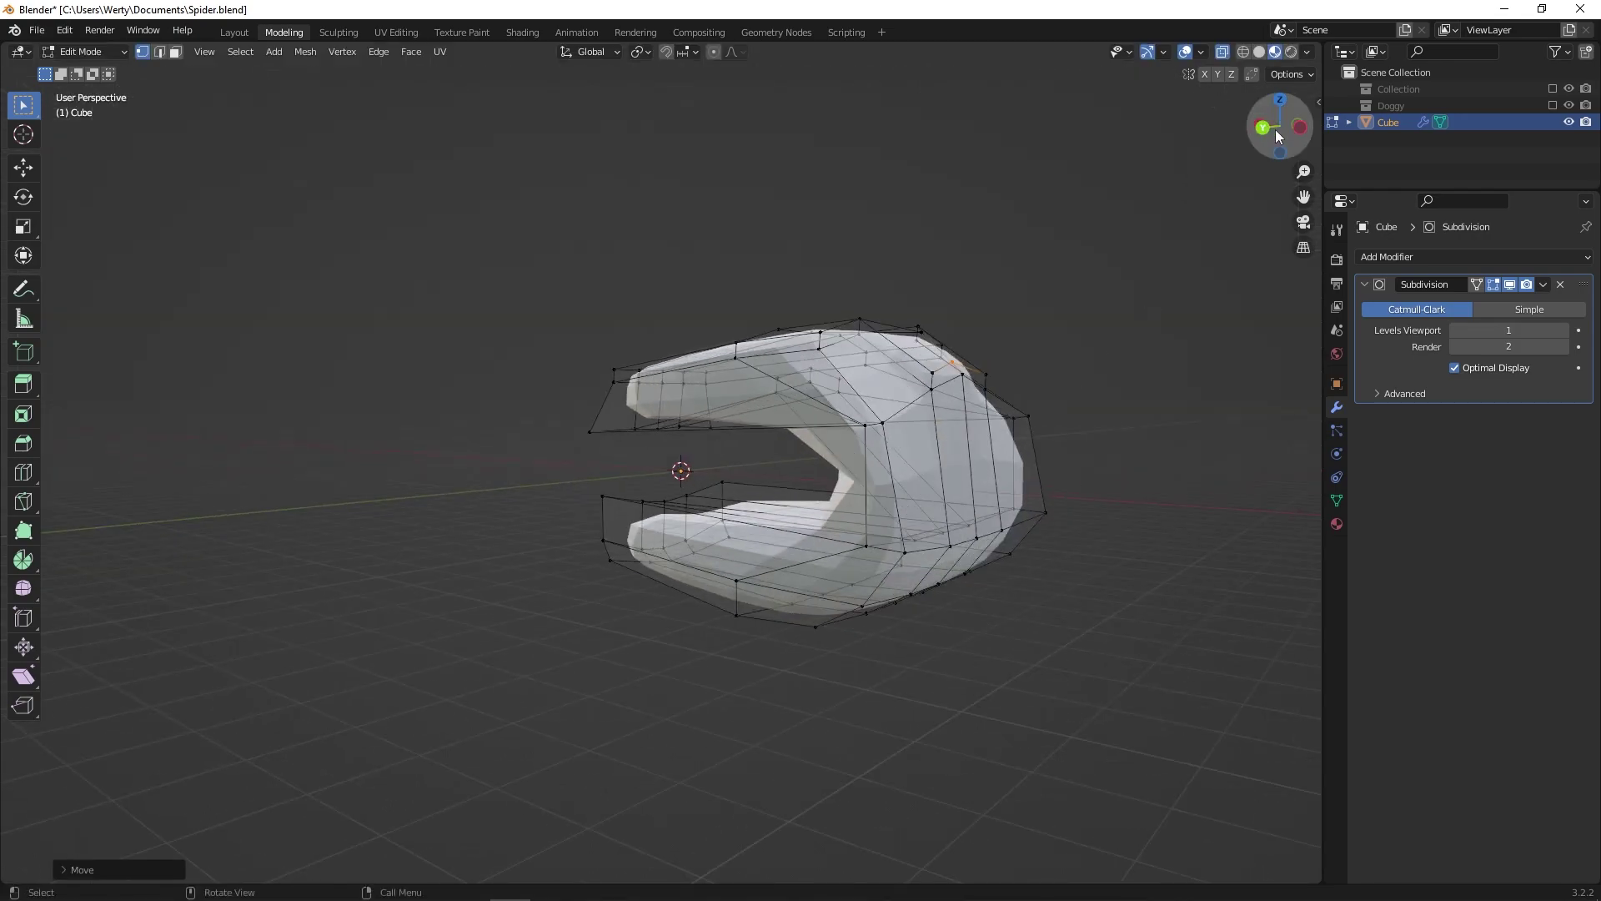
key(Tab)
middle_drag(1278, 136, 696, 261)
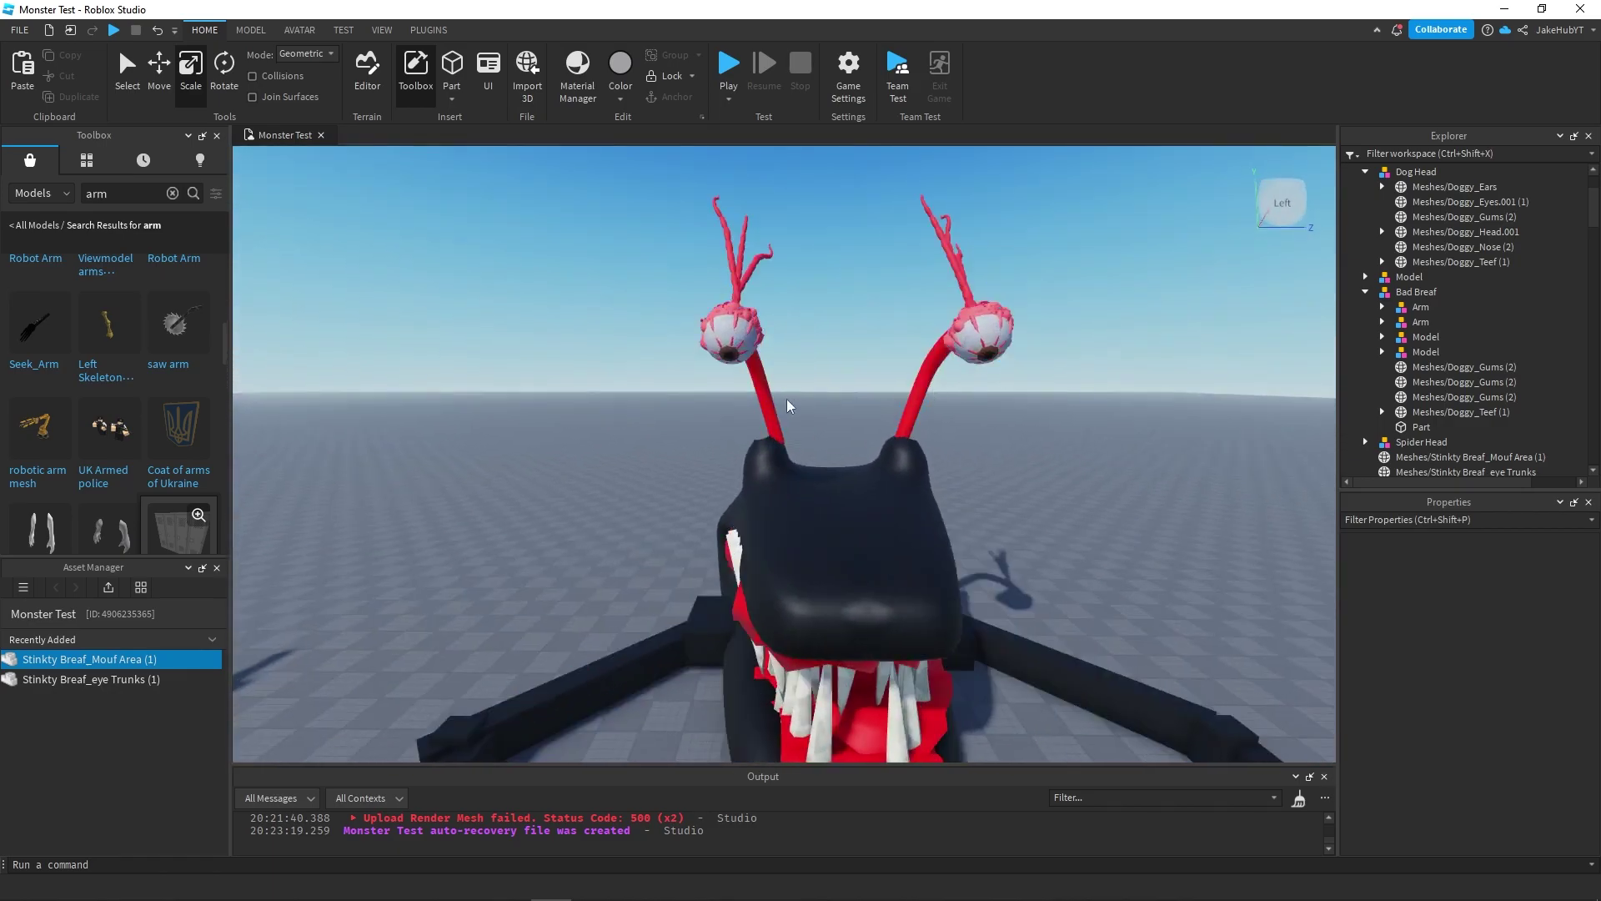
Playtest the scene walking around the monsters, stop, then move toward the slug monster.
key(F5)
key(s)
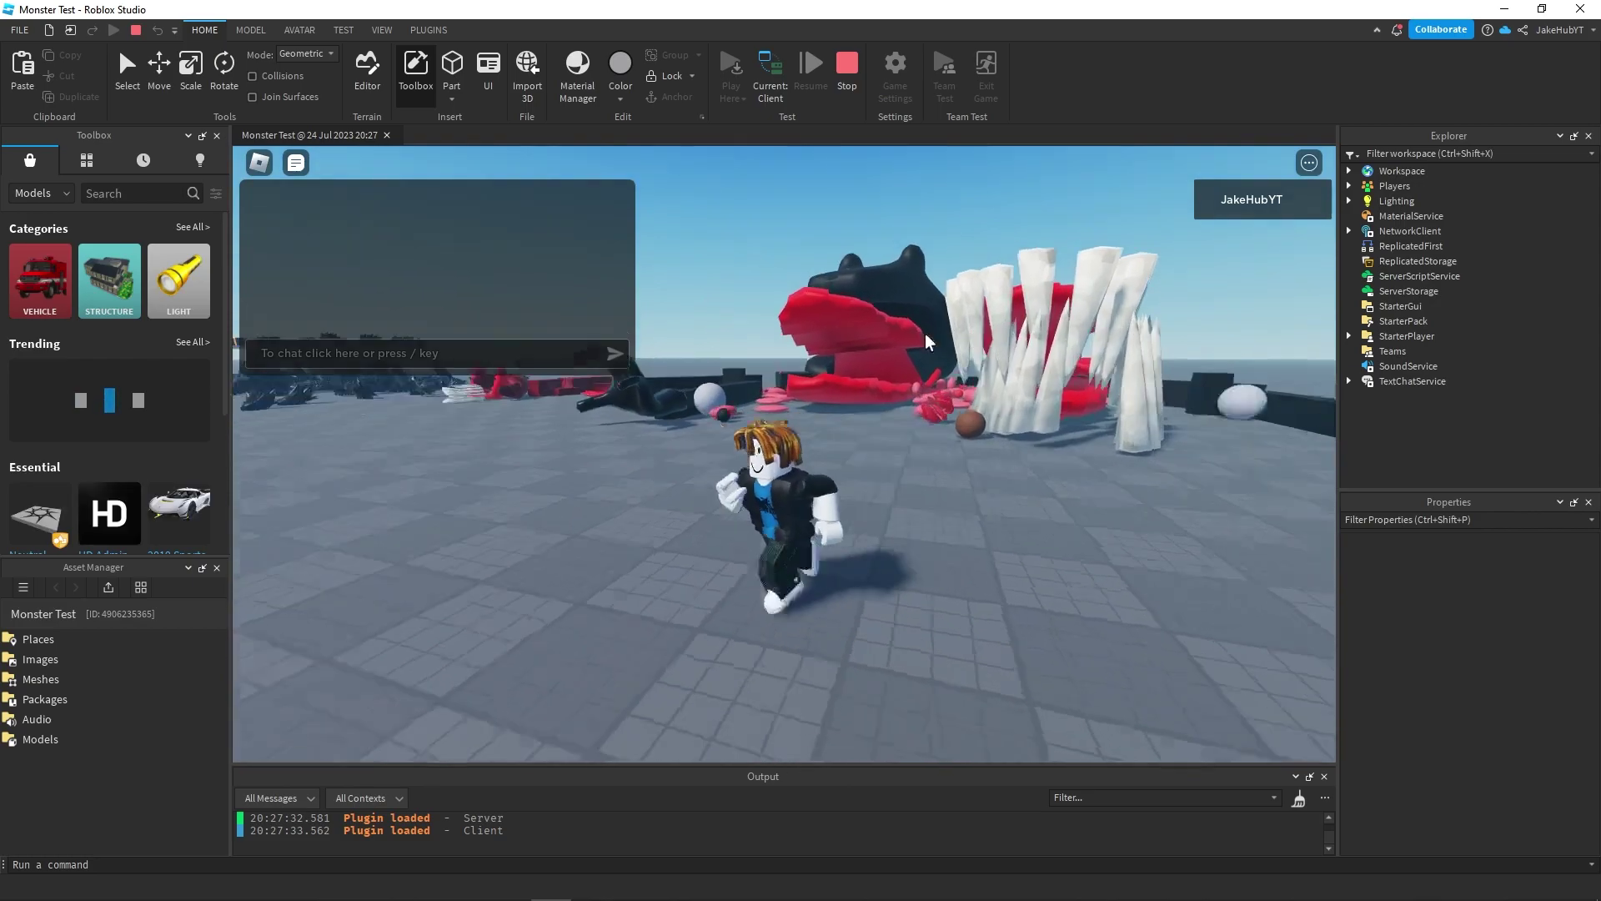
key(a)
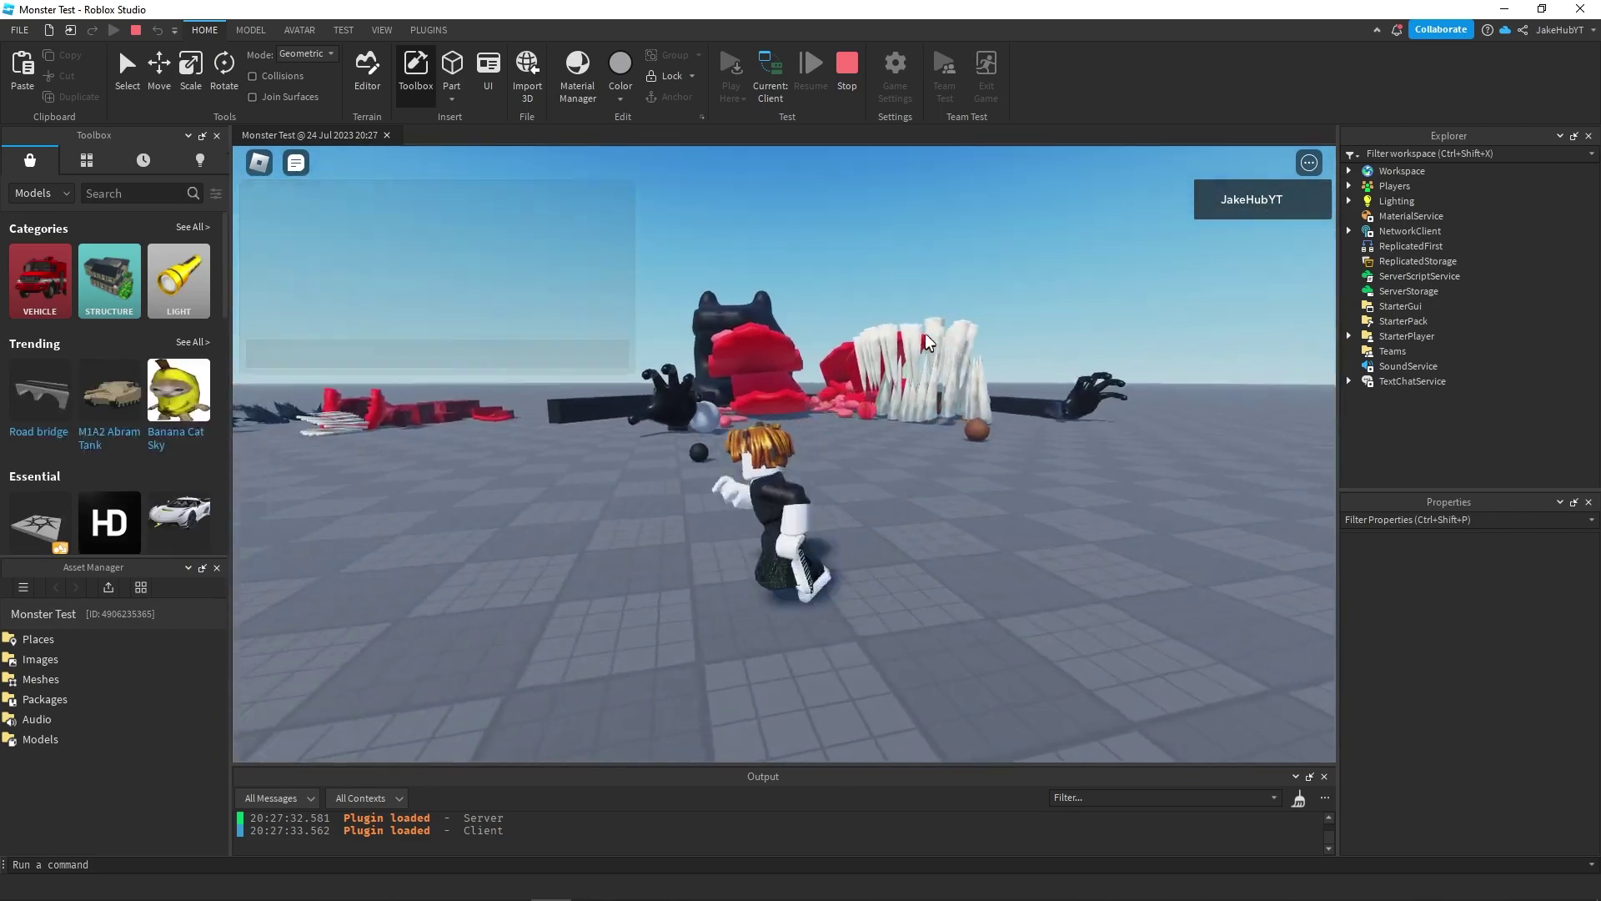
key(shift+F5)
key(s)
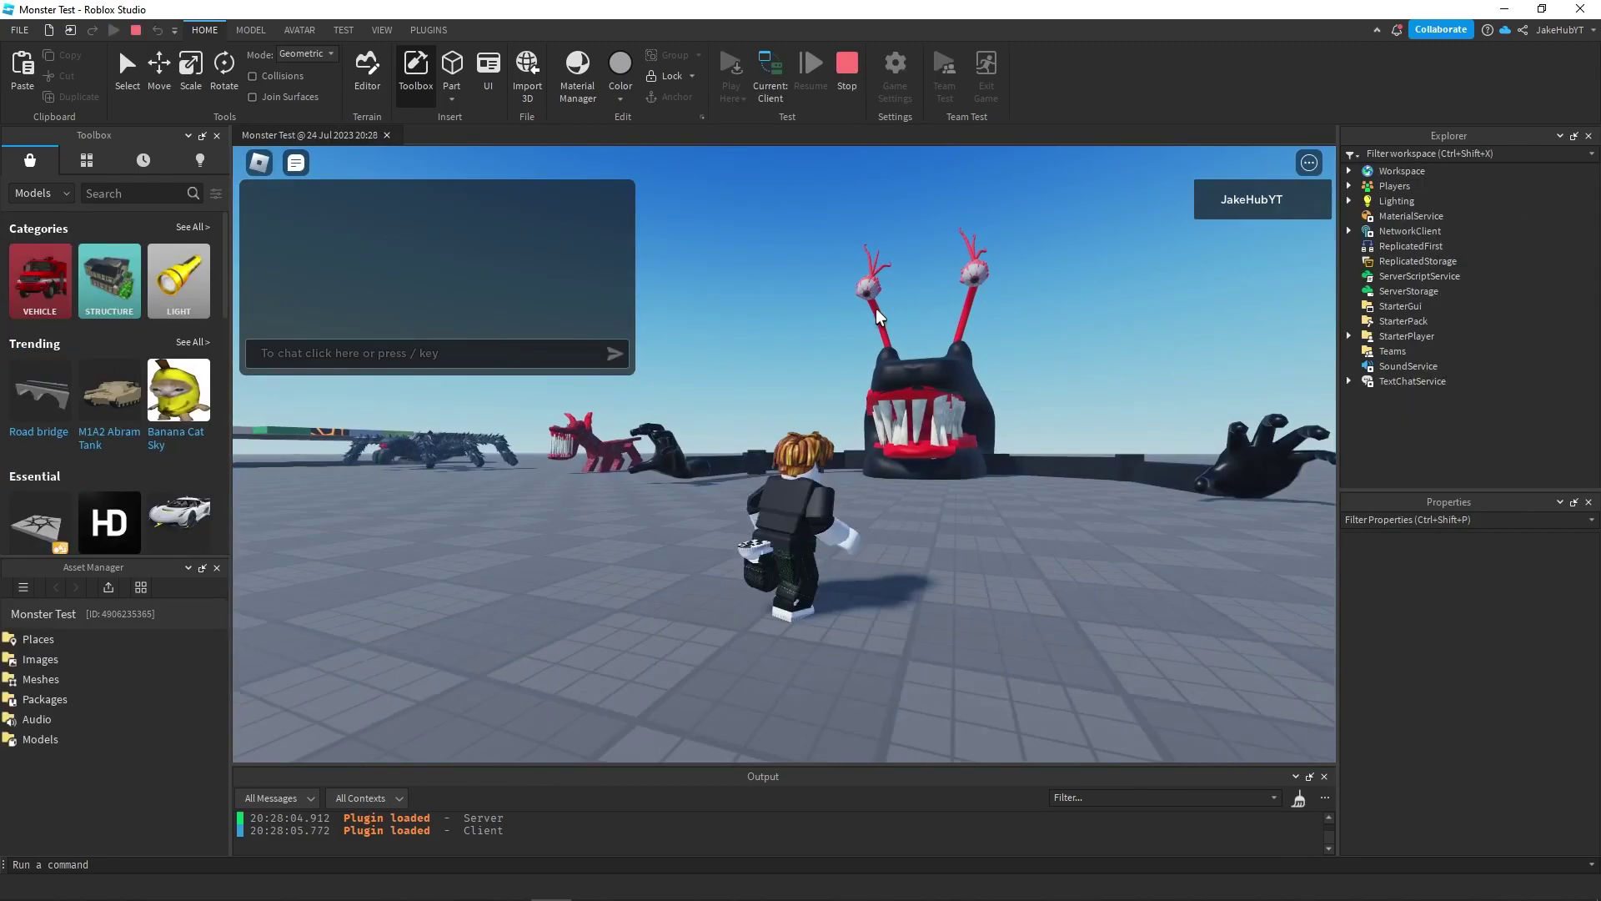
key(w)
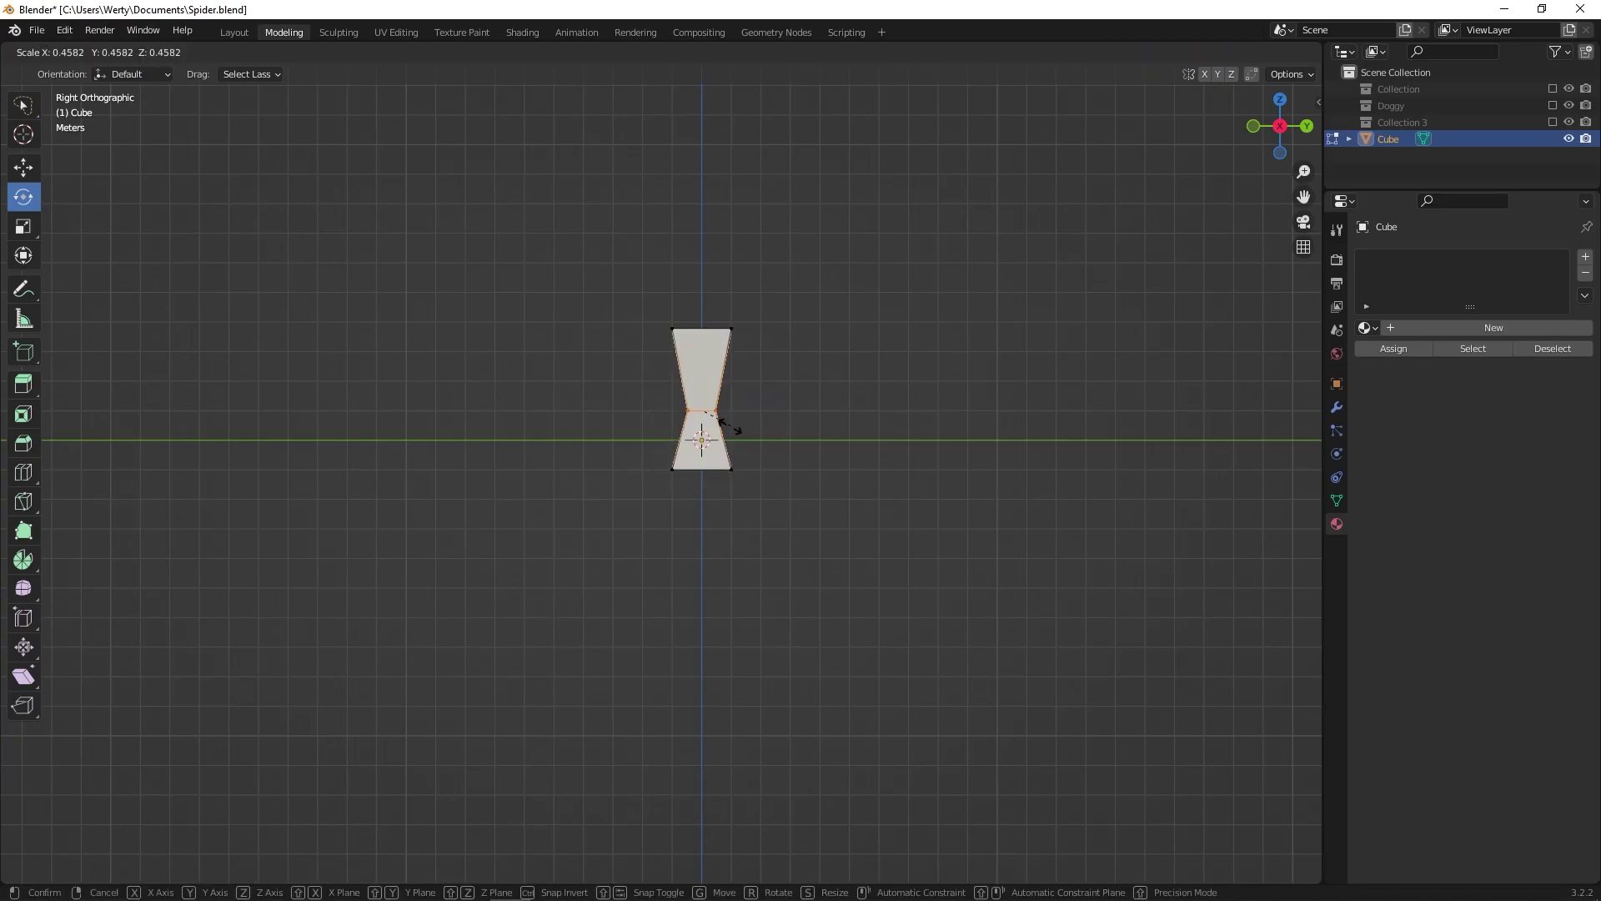
Shrink the top face, extrude it upward and scale the new face to form the thin torso.
click(711, 419)
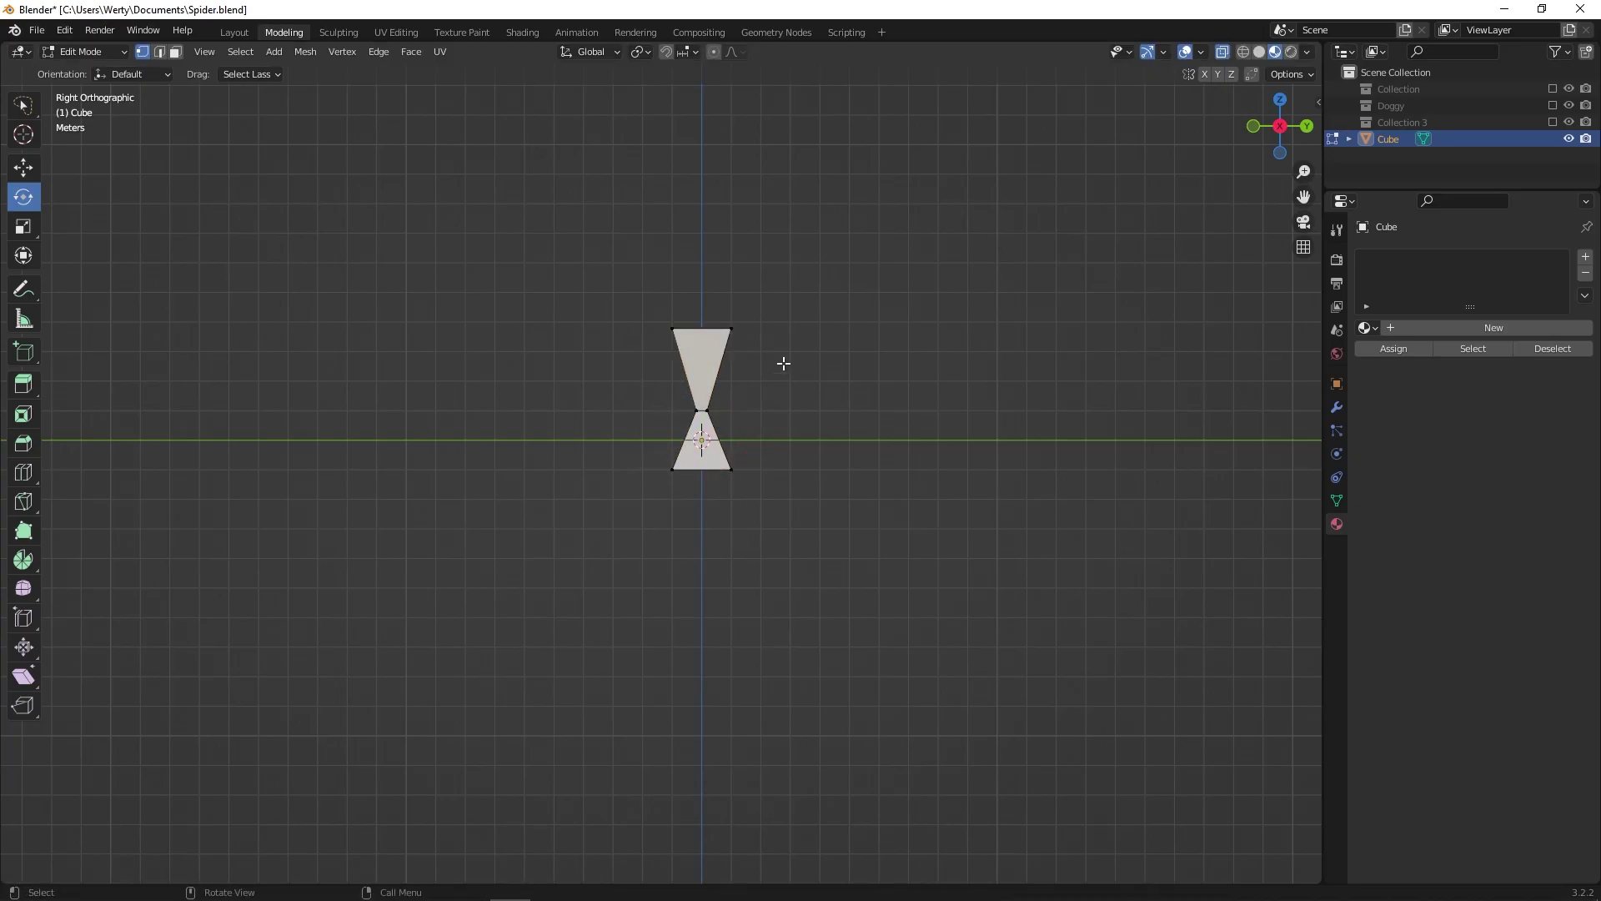
click(738, 309)
key(e)
click(746, 213)
key(s)
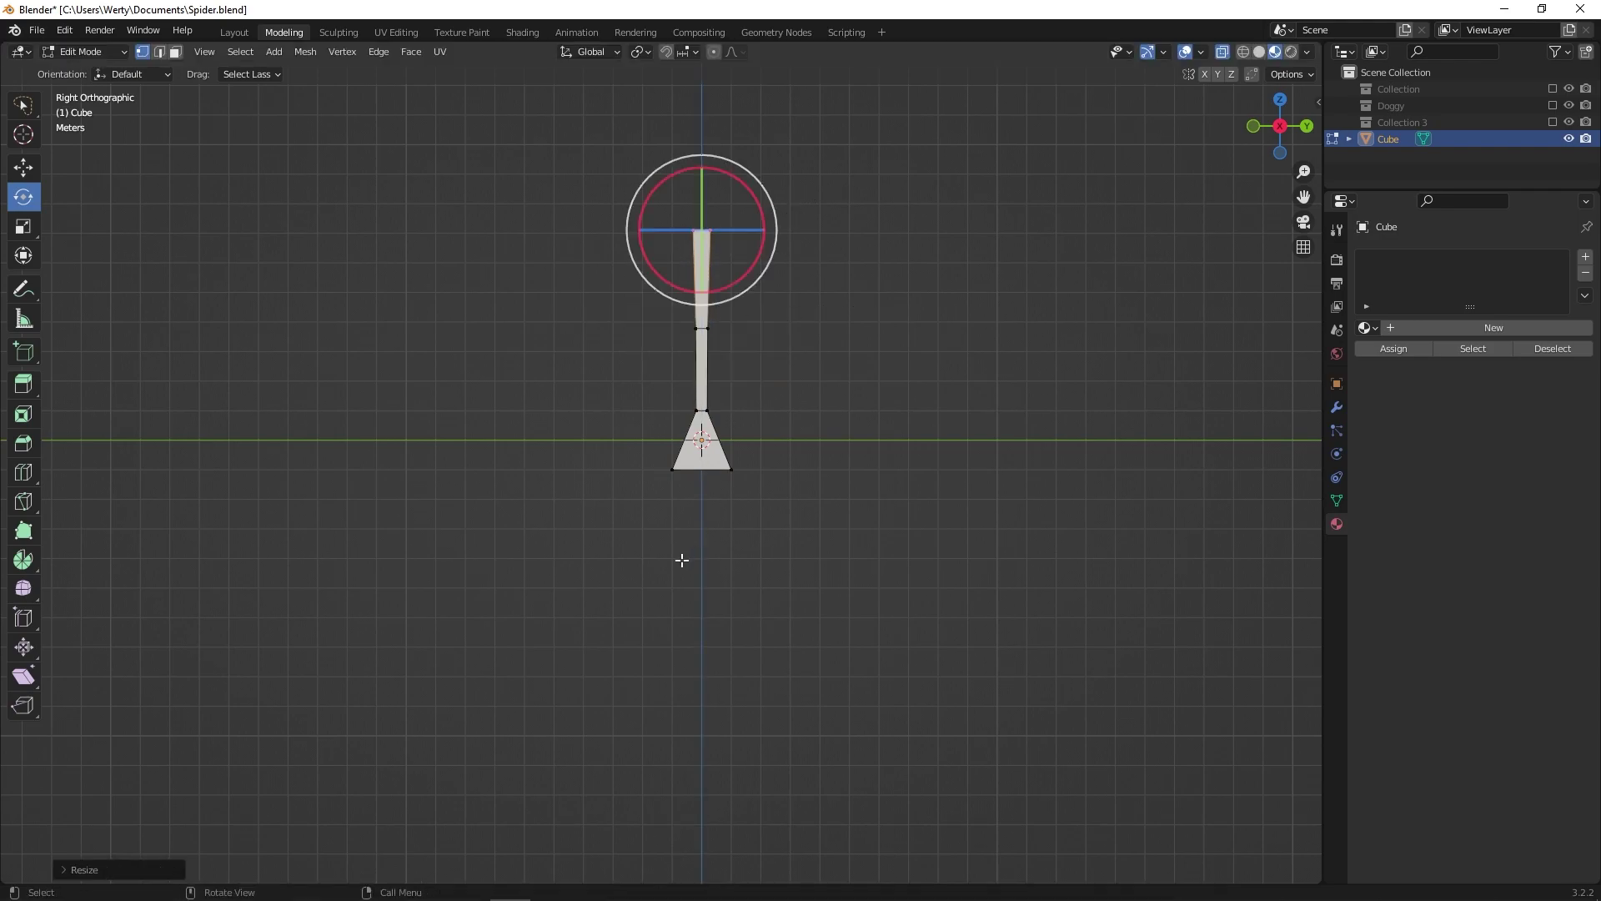
Select and move the bottom-edge vertices, then view the stick figure from an angled orthographic view.
drag(842, 500, 597, 441)
click(714, 461)
drag(1276, 134, 1282, 127)
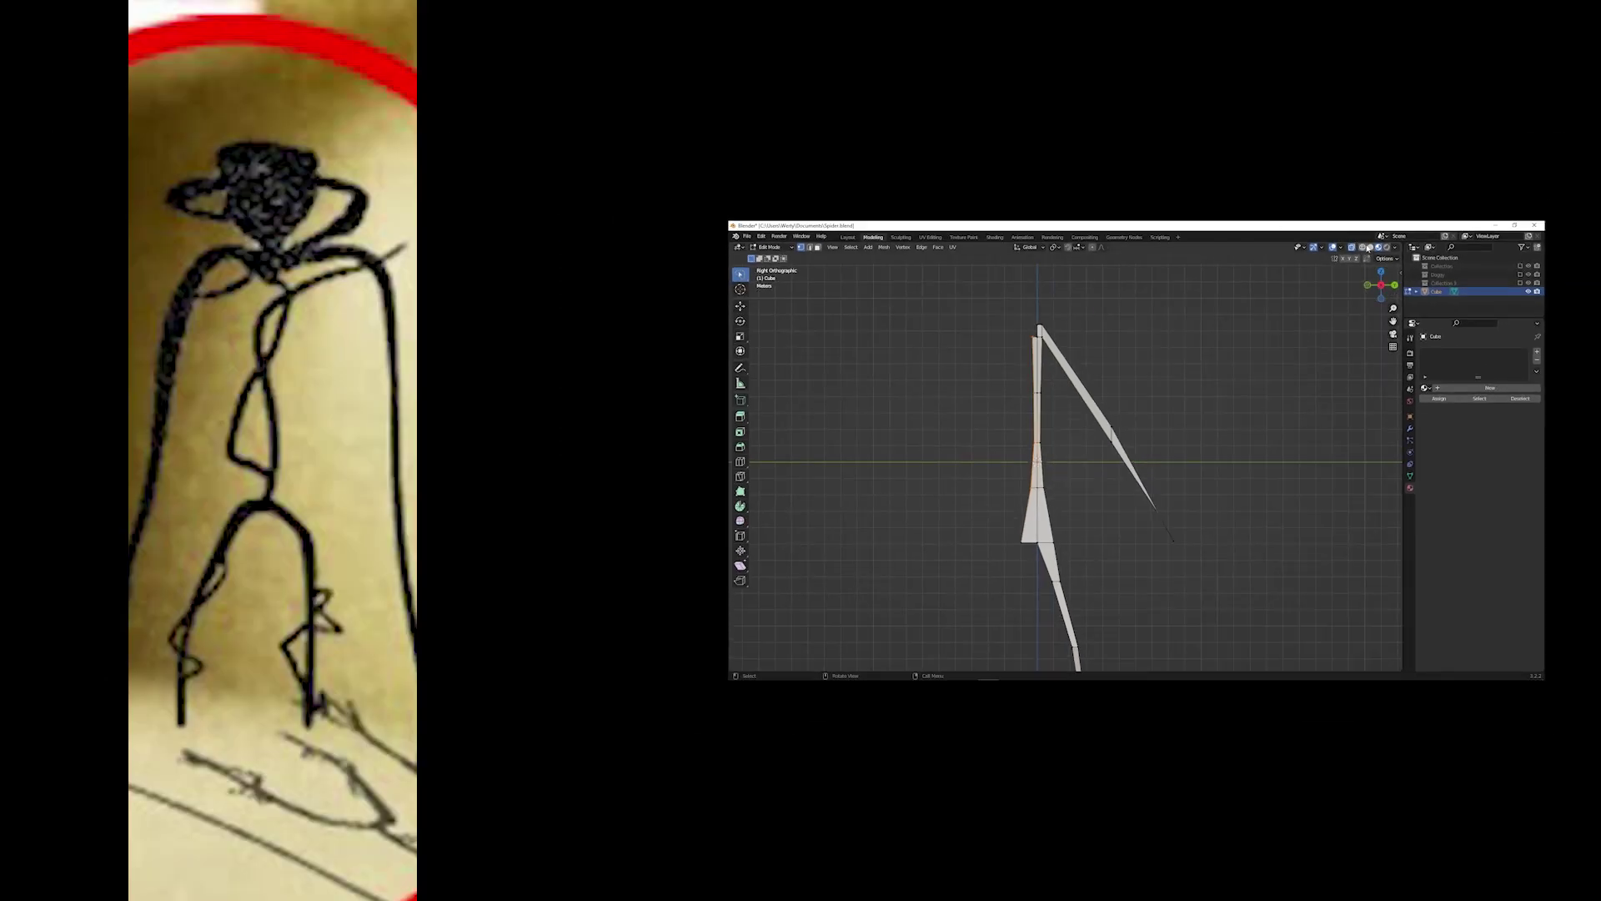
click(747, 280)
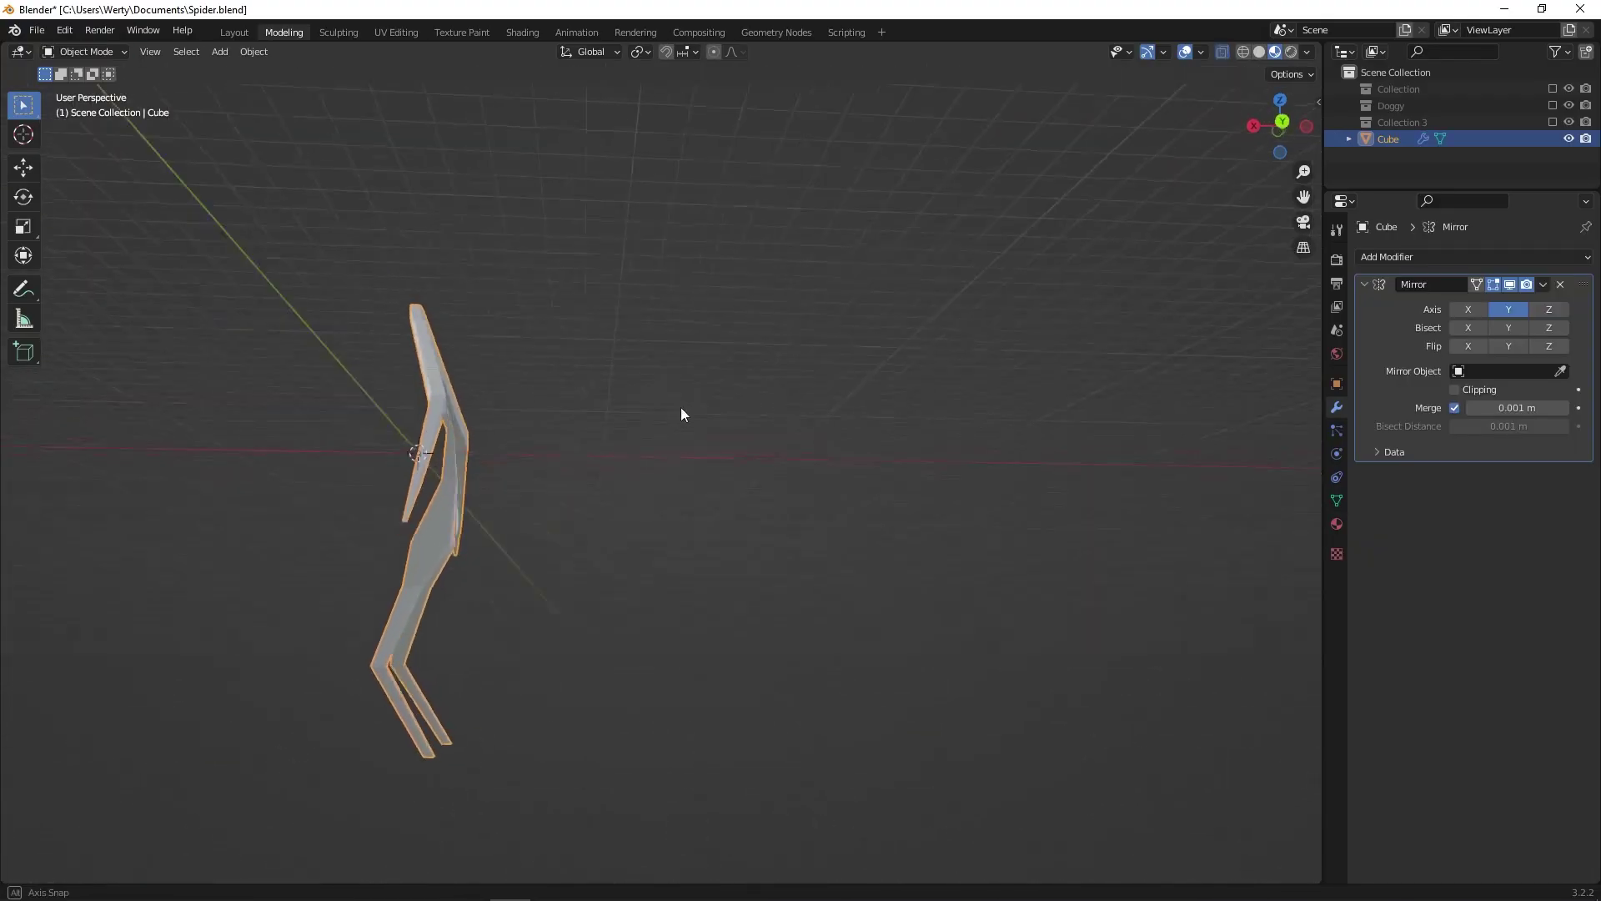
middle_drag(680, 415, 917, 460)
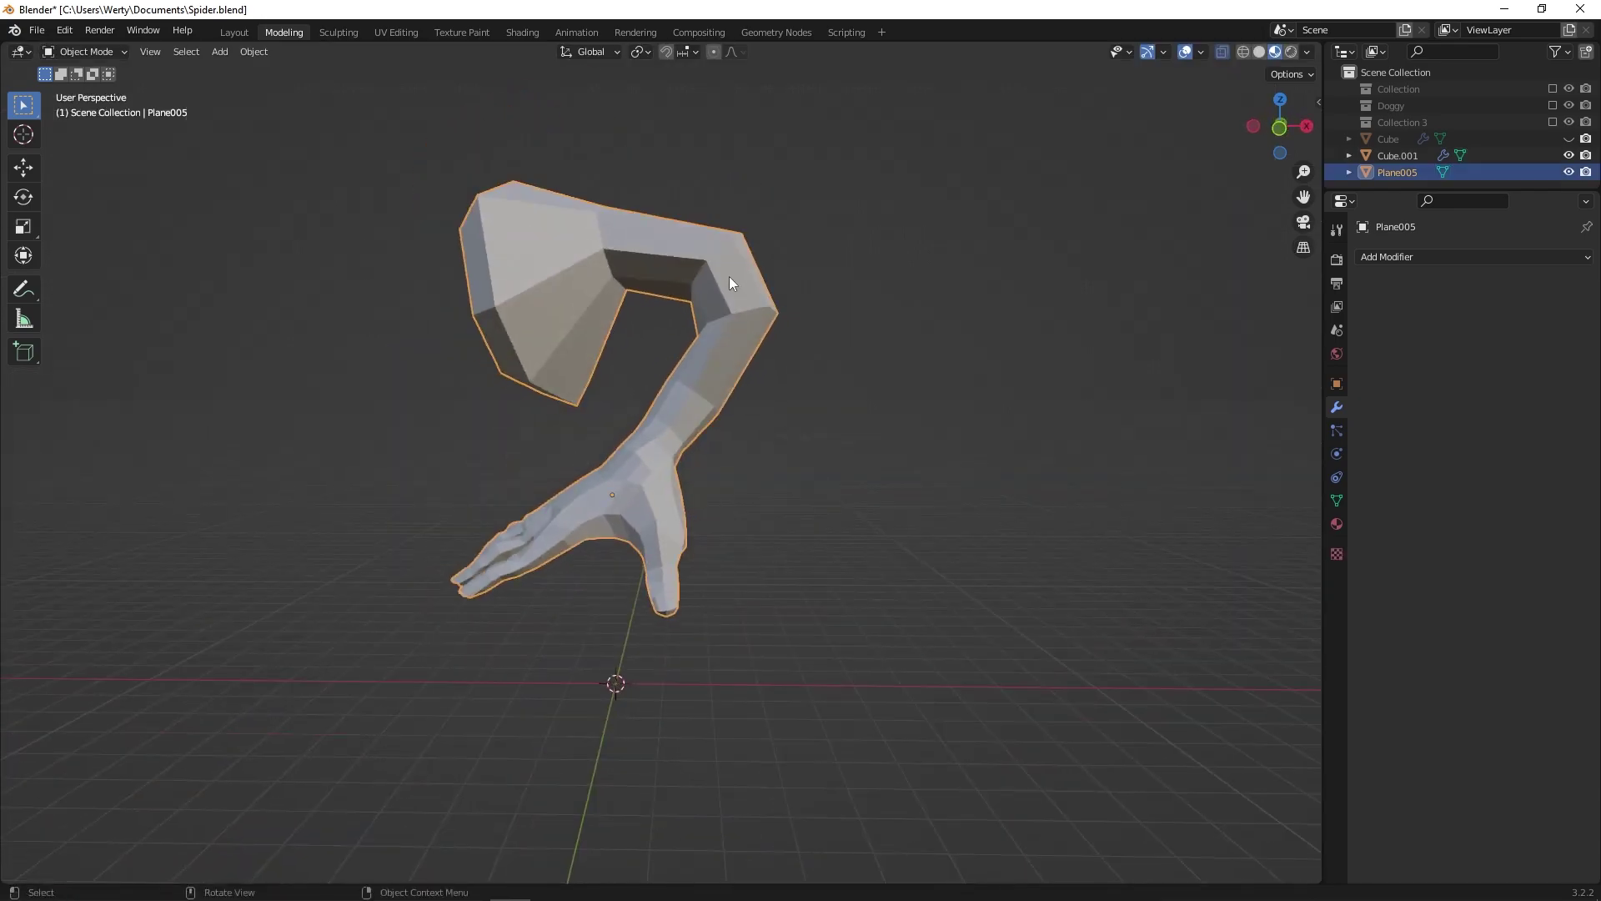
Orbit around the reshaped mouth-hand arm and enter Edit Mode to work on its vertices.
middle_drag(729, 276, 977, 163)
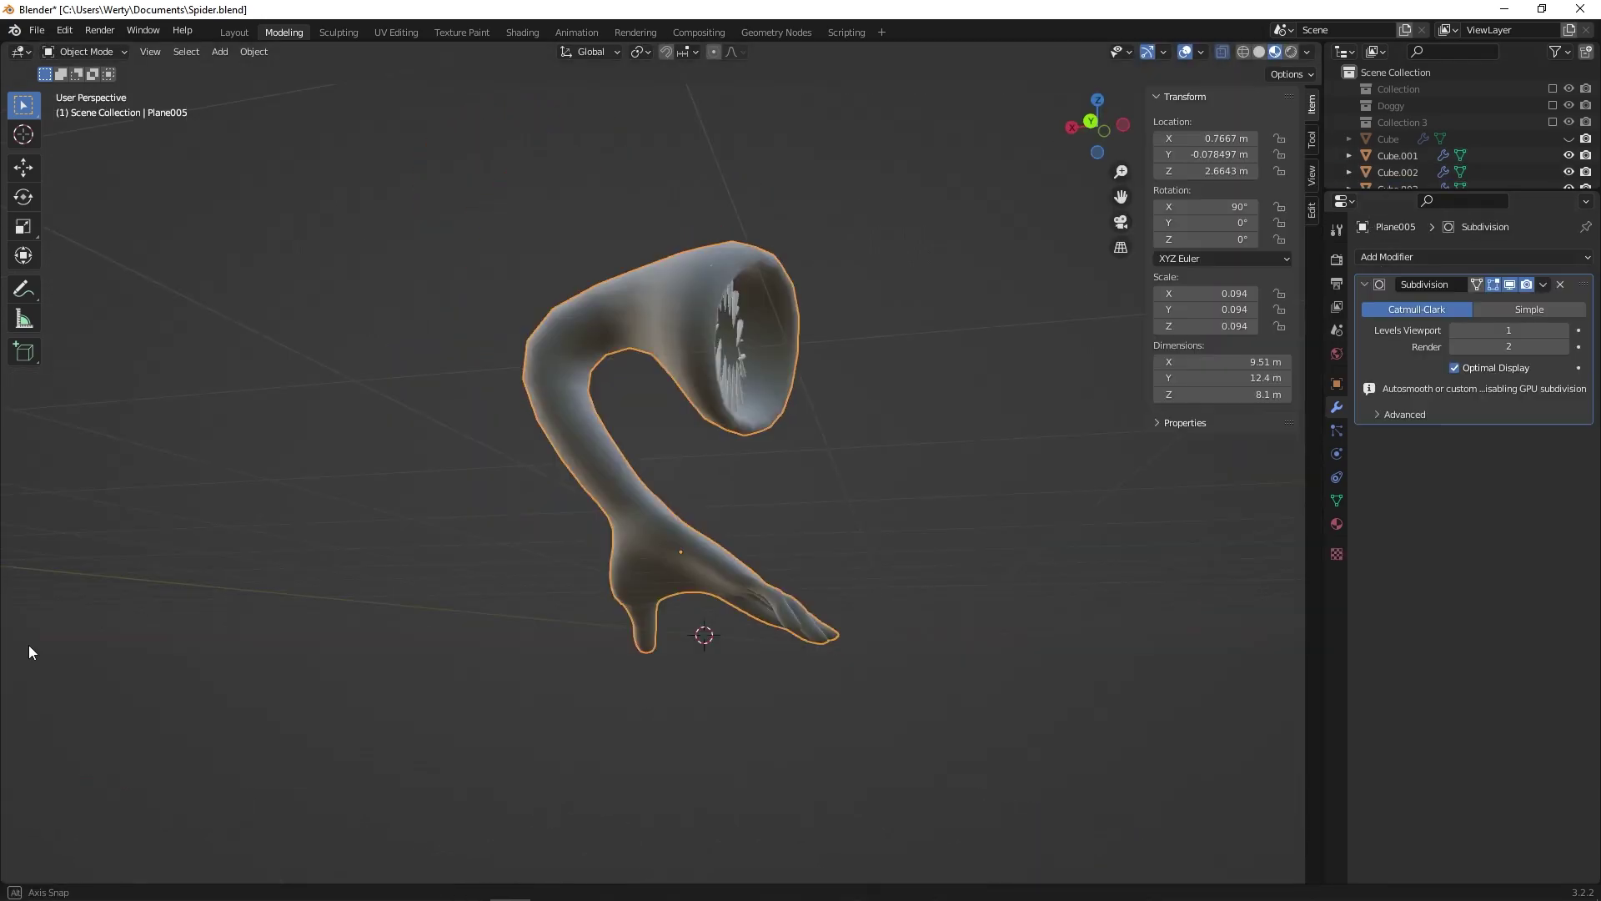
middle_drag(28, 647, 634, 336)
key(Tab)
scroll(634, 336, up, 5)
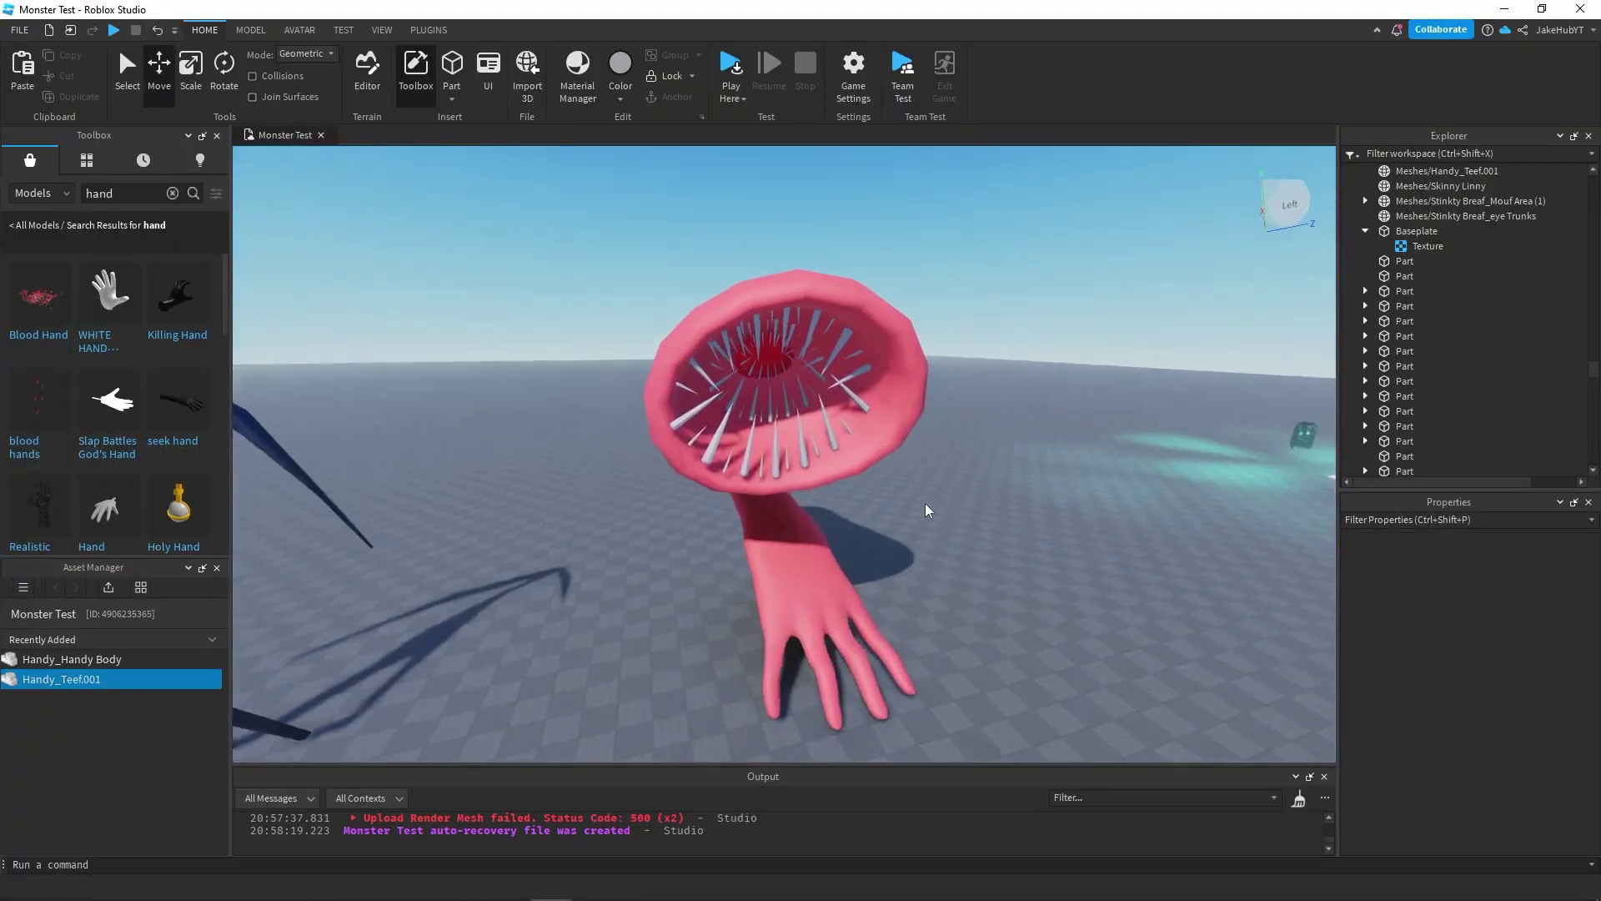
scroll(923, 503, up, 3)
right_drag(924, 503, 801, 460)
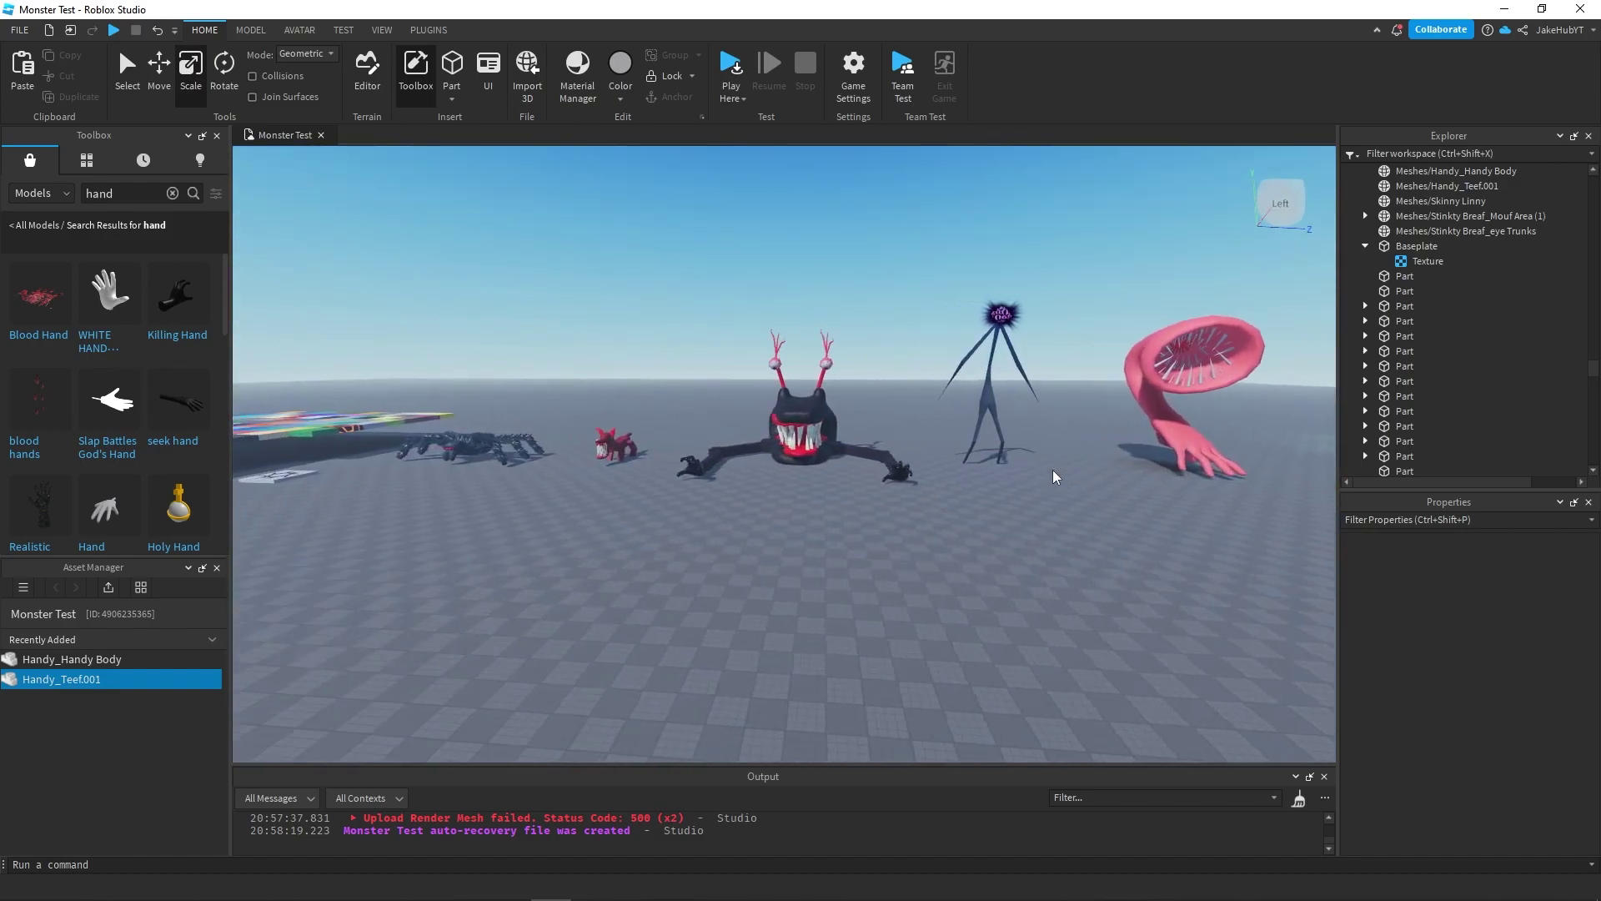
Fly the camera right and closer along the row of five monsters.
key(d)
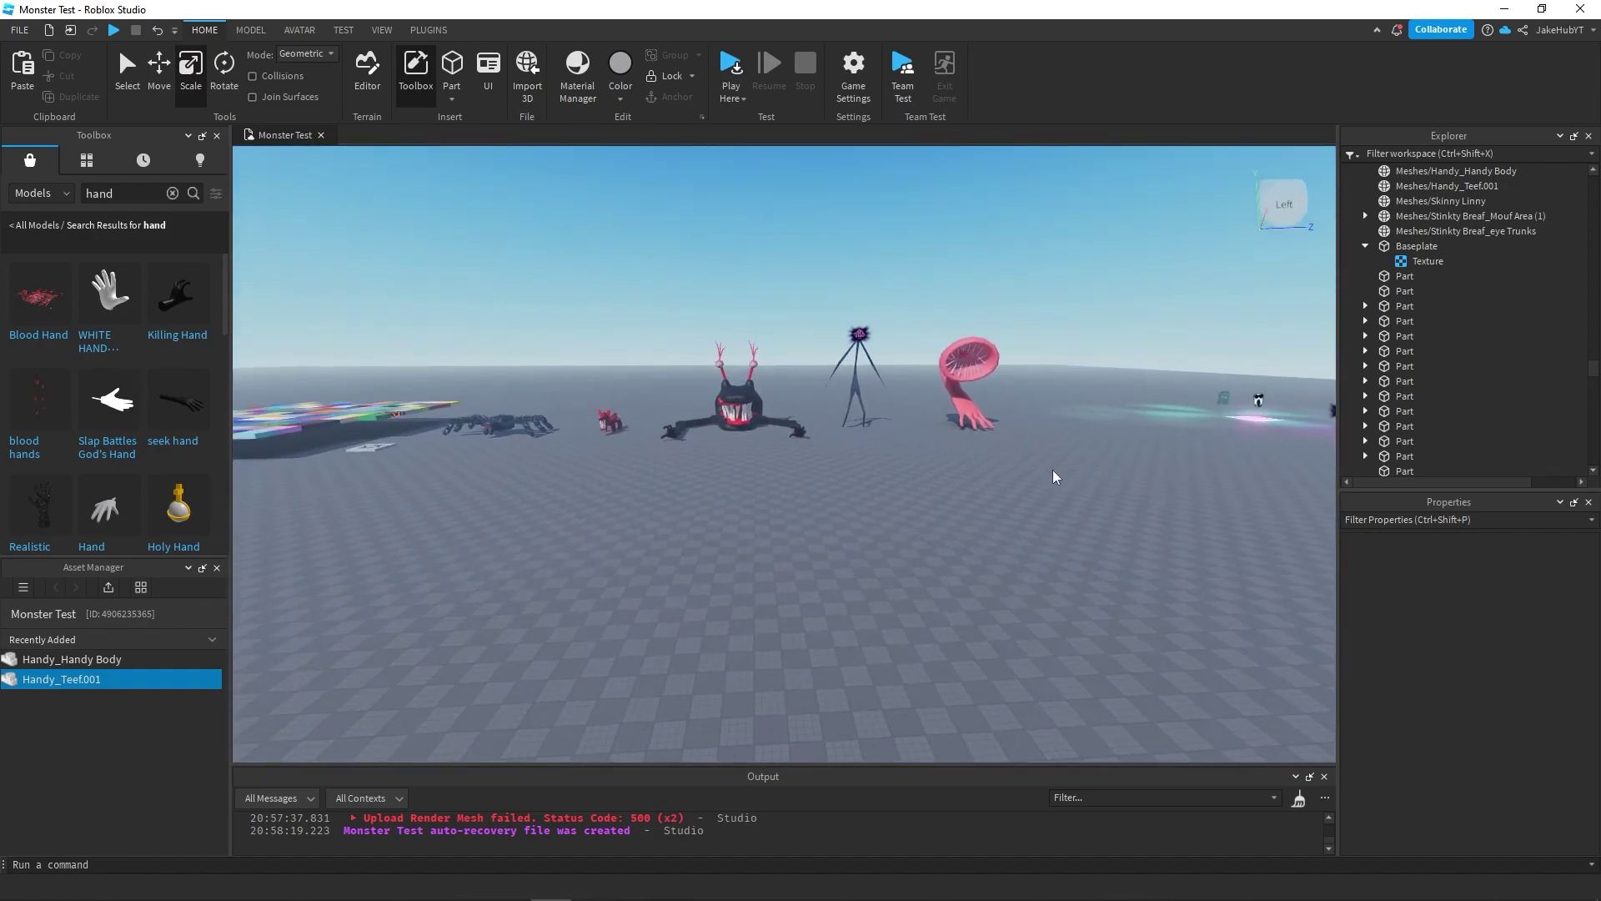
key(w)
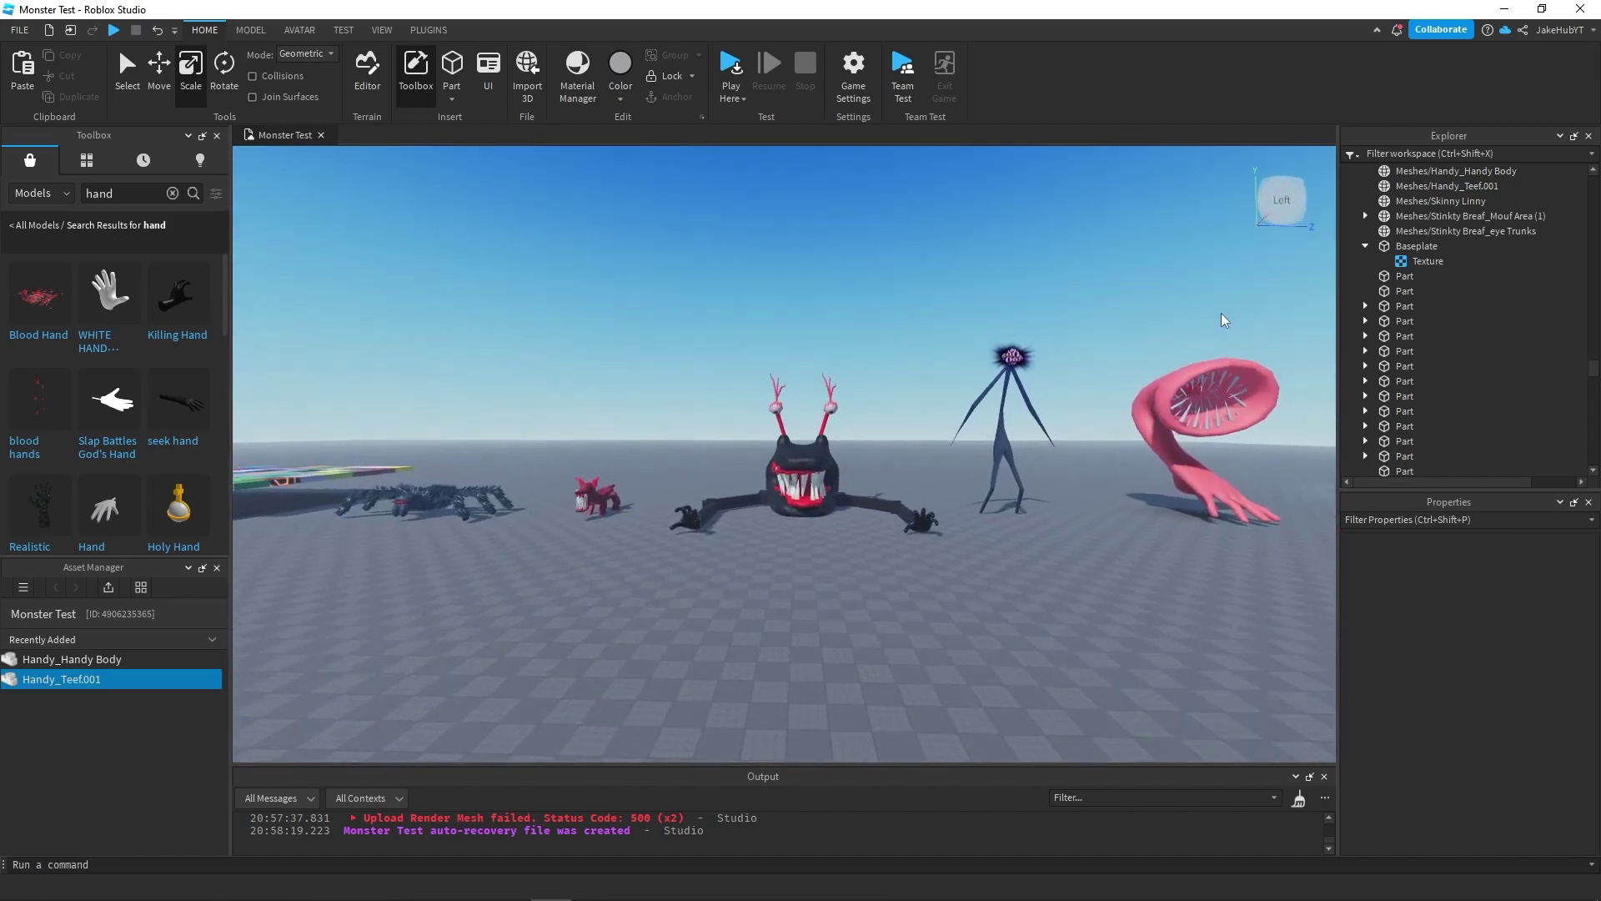
Playtest with F5, walking the avatar among the five monsters and zooming the camera in and out.
key(F5)
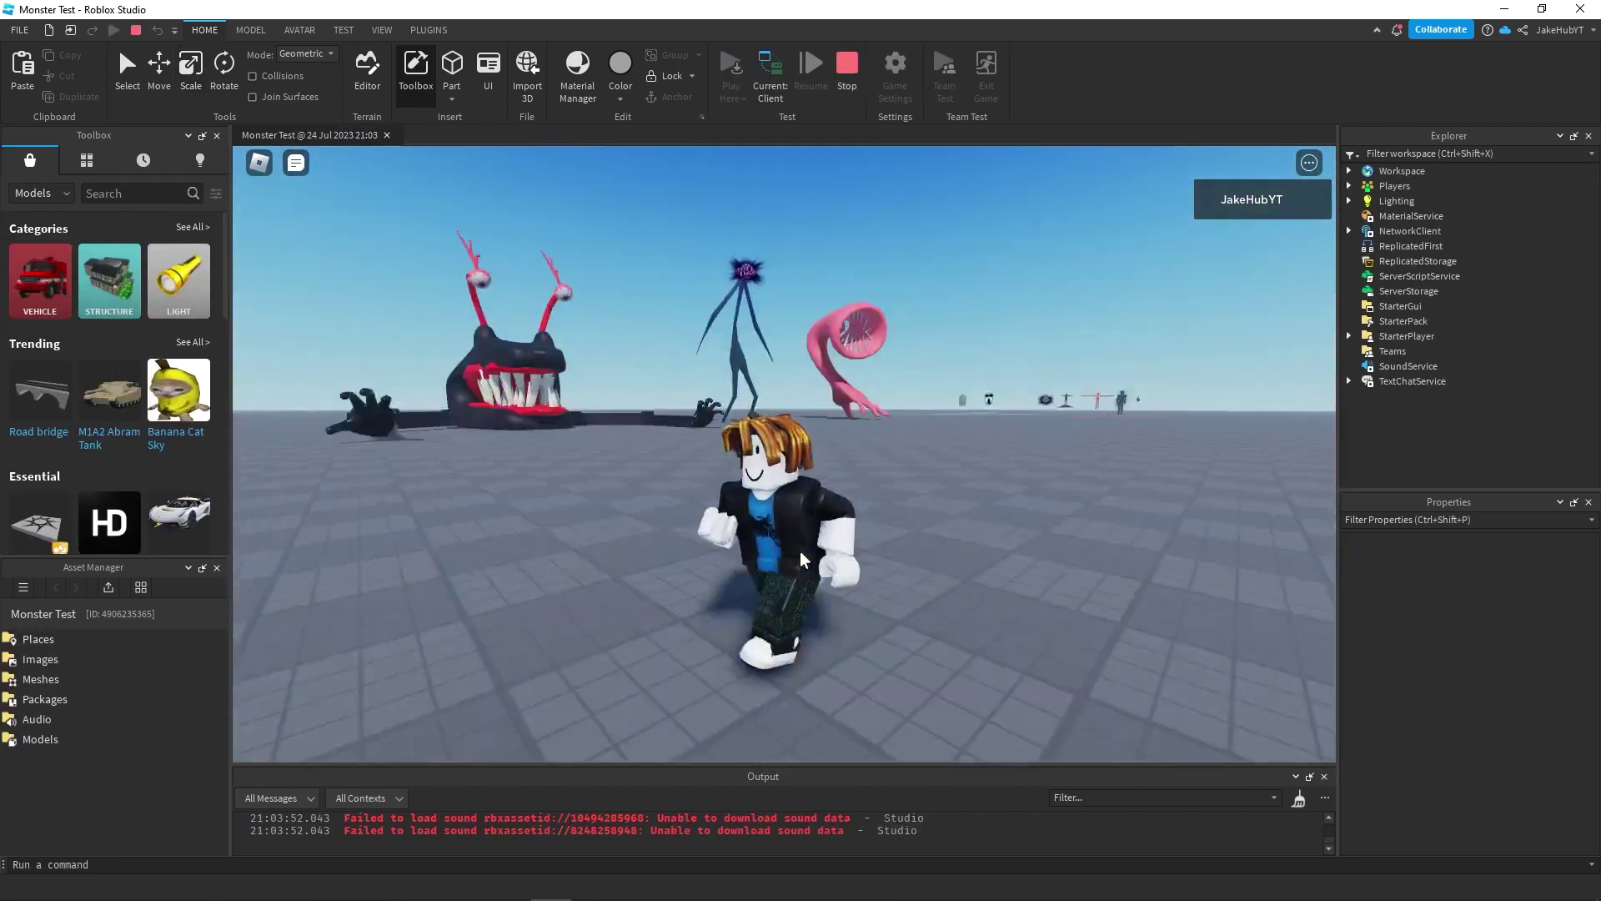
scroll(799, 550, up, 5)
scroll(799, 550, down, 5)
key(s)
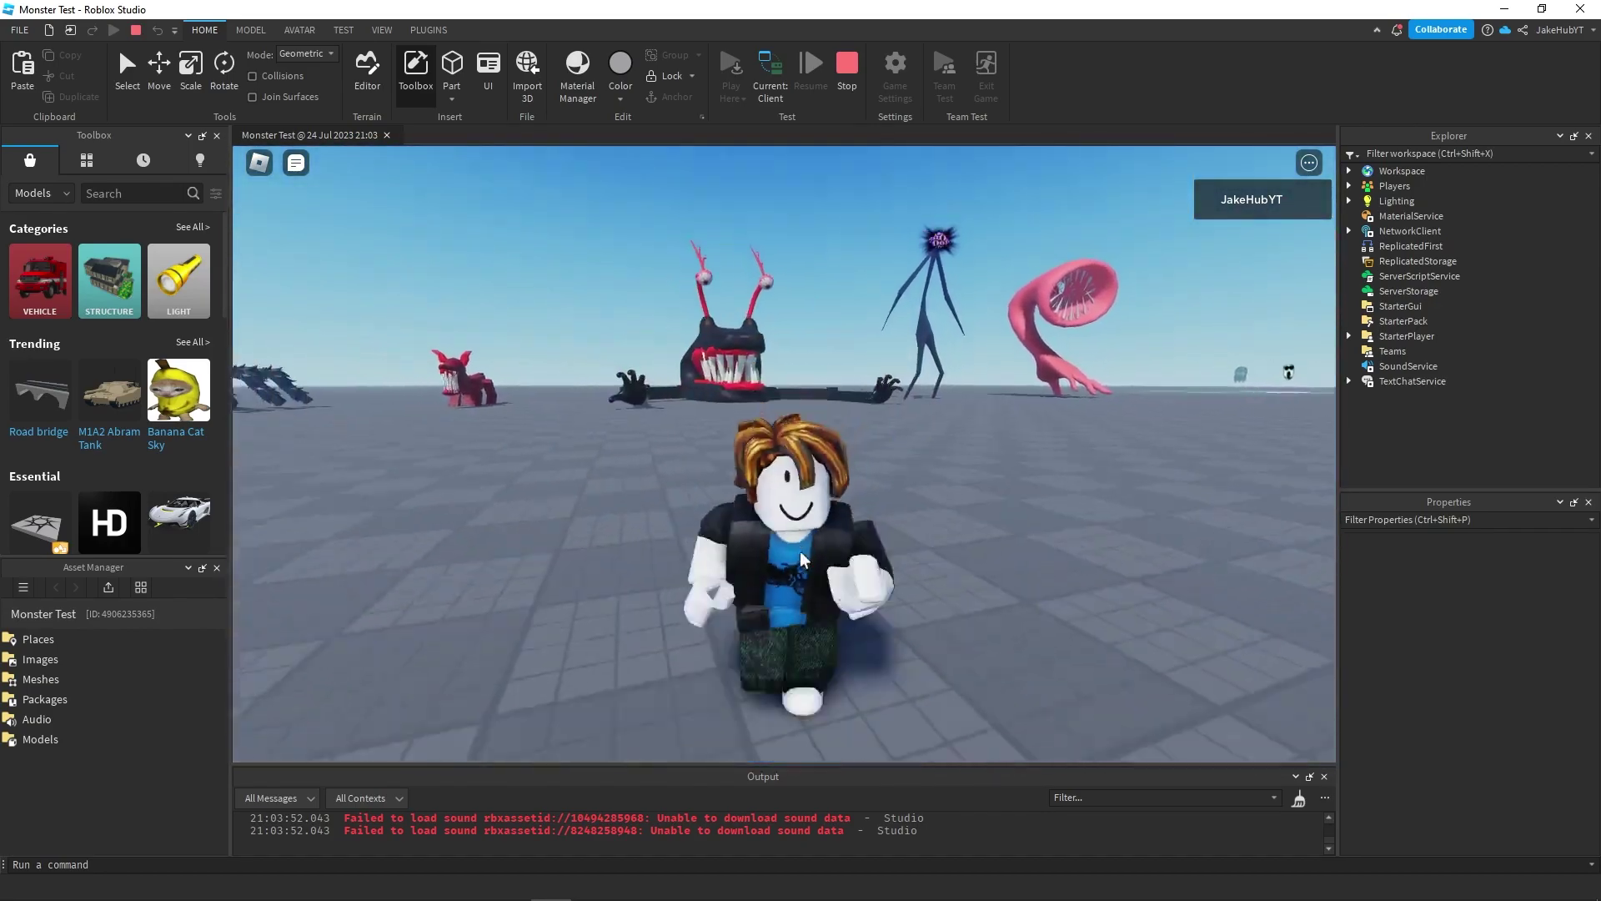
key(a)
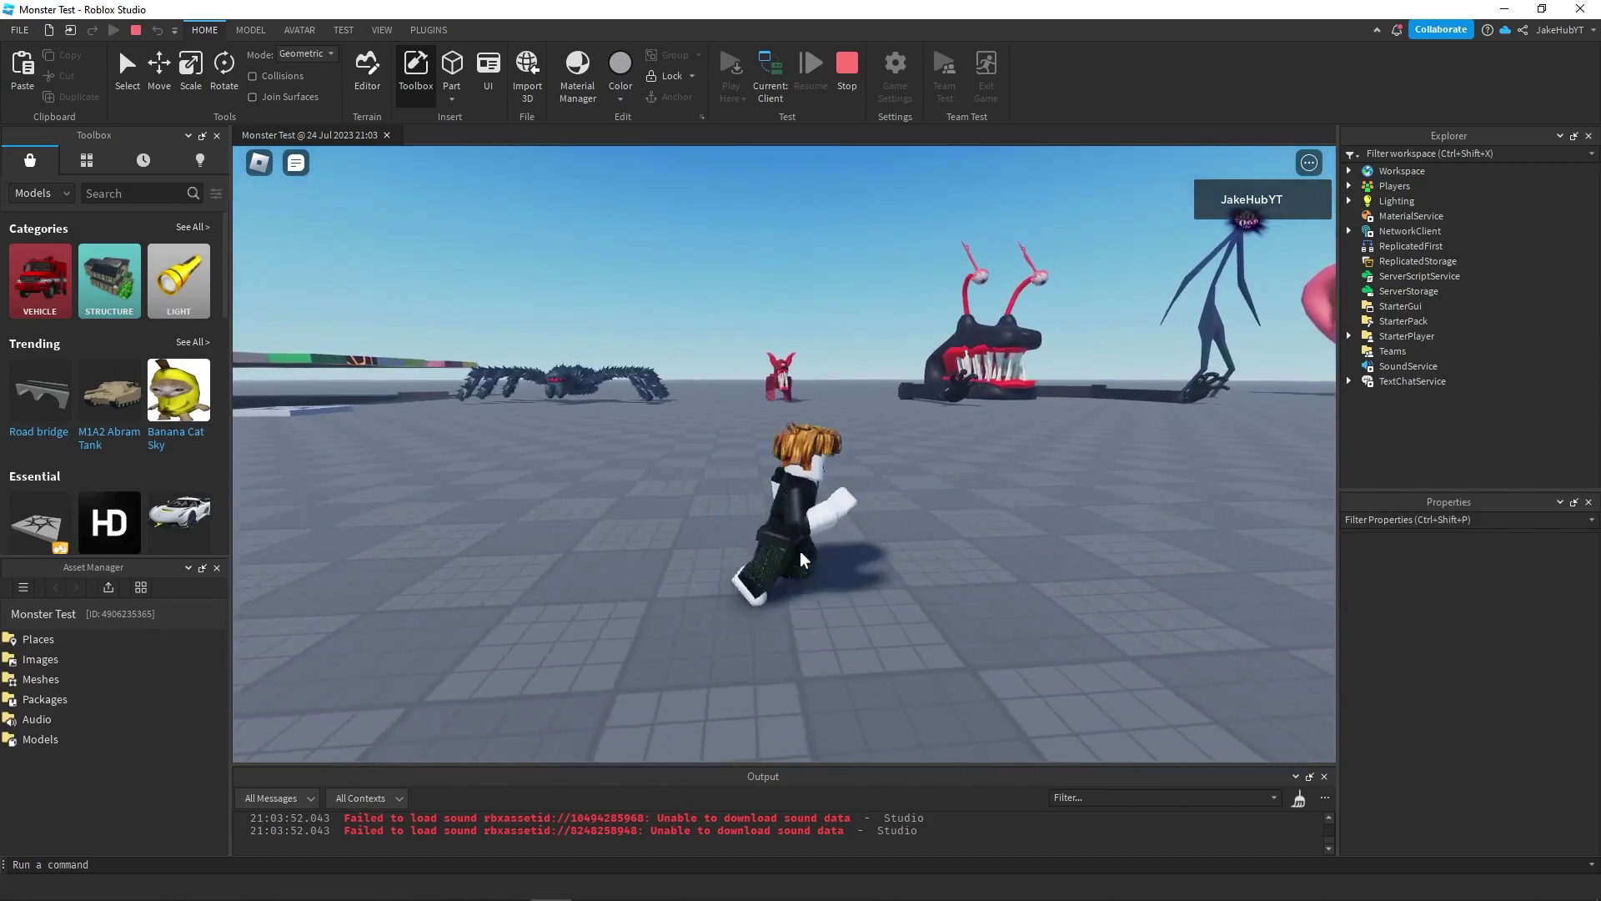
key(s)
scroll(799, 551, up, 3)
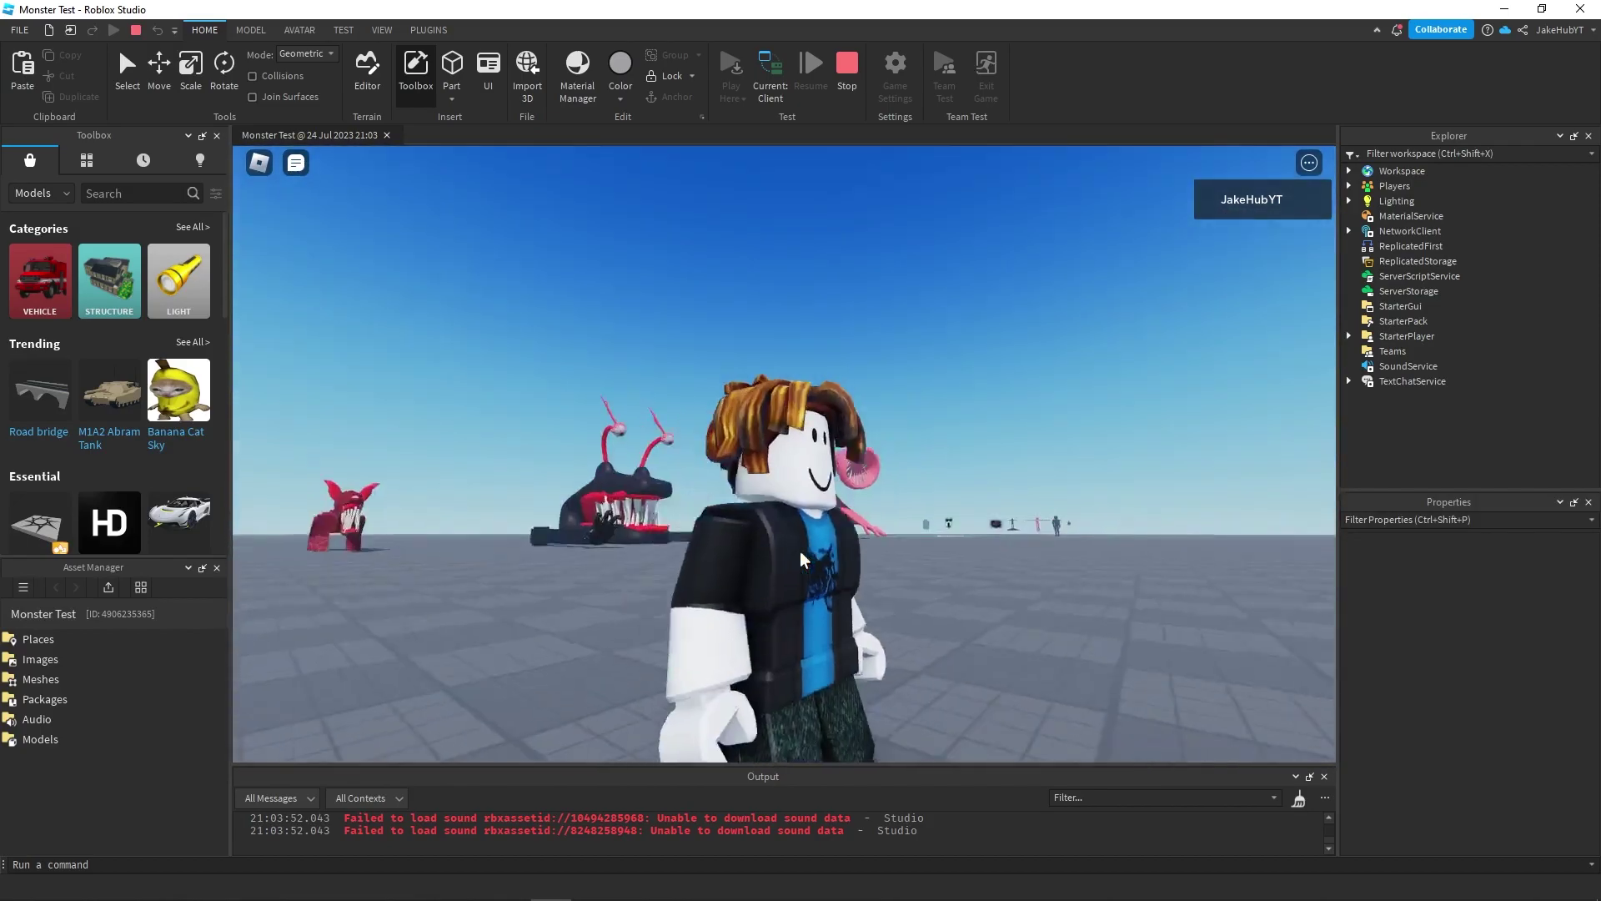
scroll(799, 550, up, 3)
scroll(799, 550, down, 3)
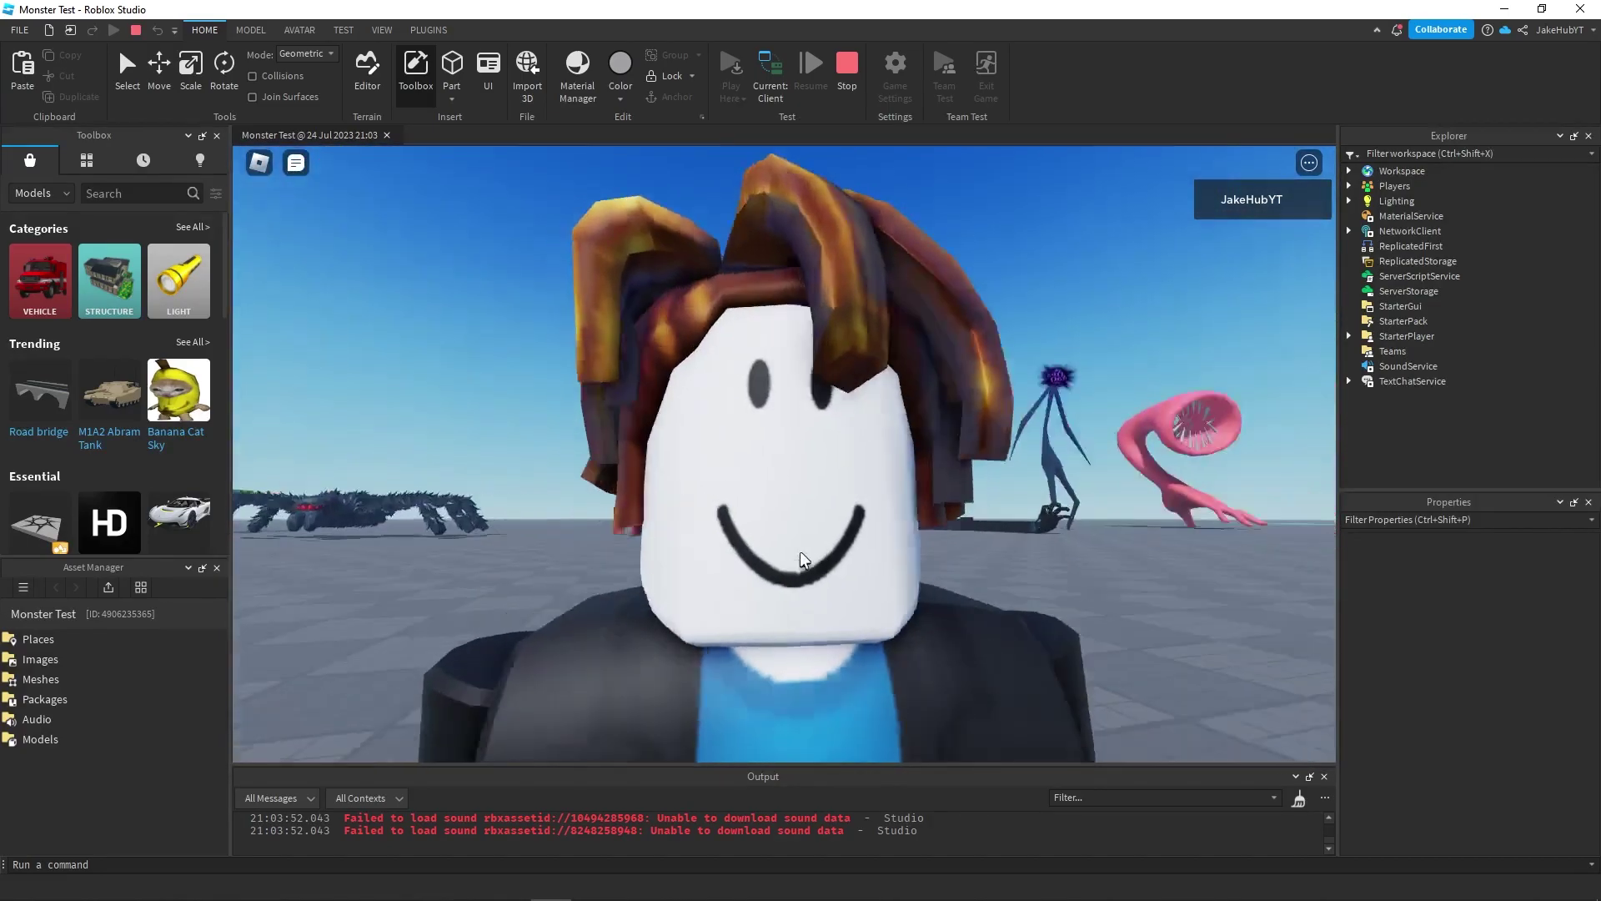